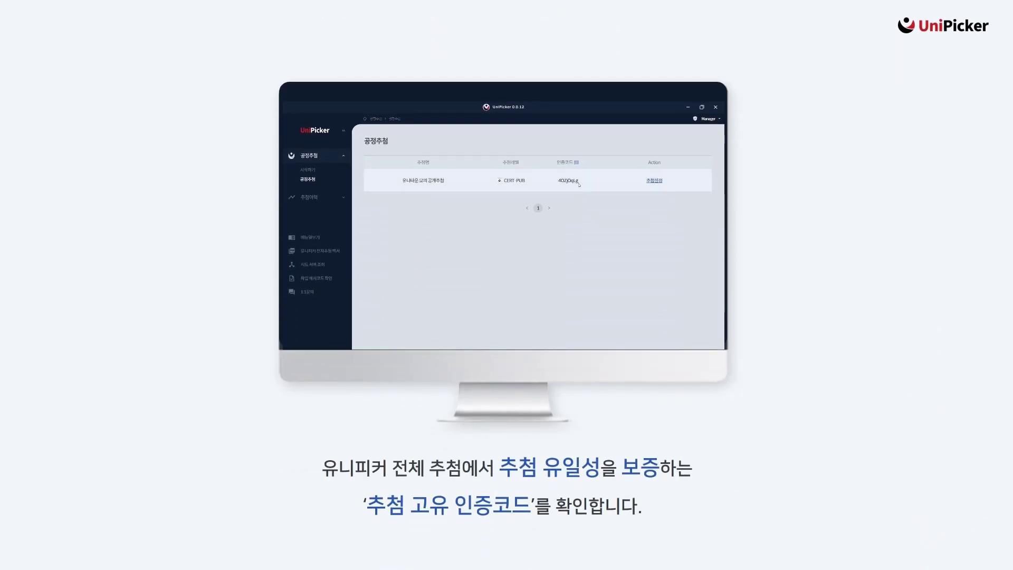
pyautogui.click(568, 180)
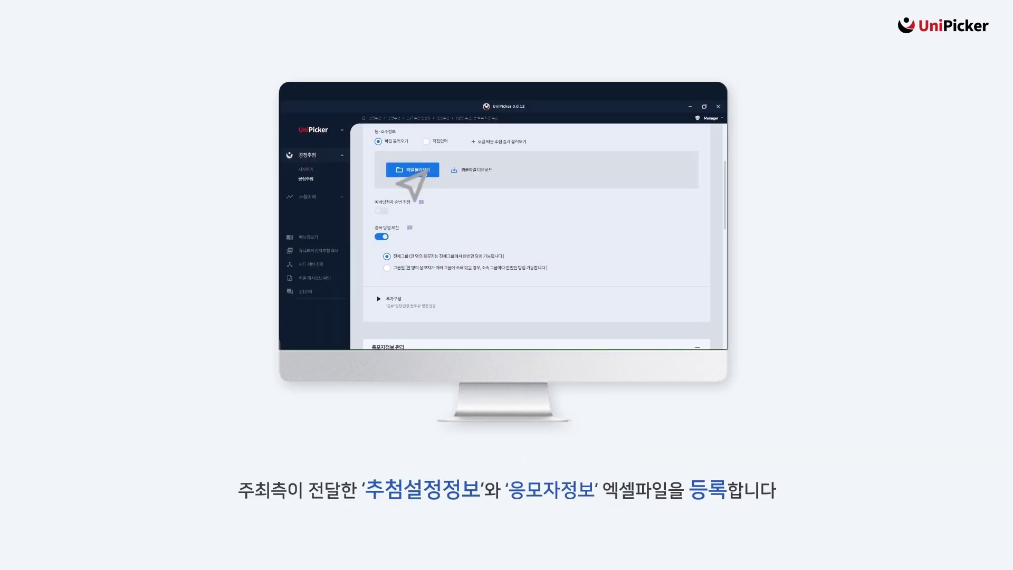
pyautogui.click(417, 169)
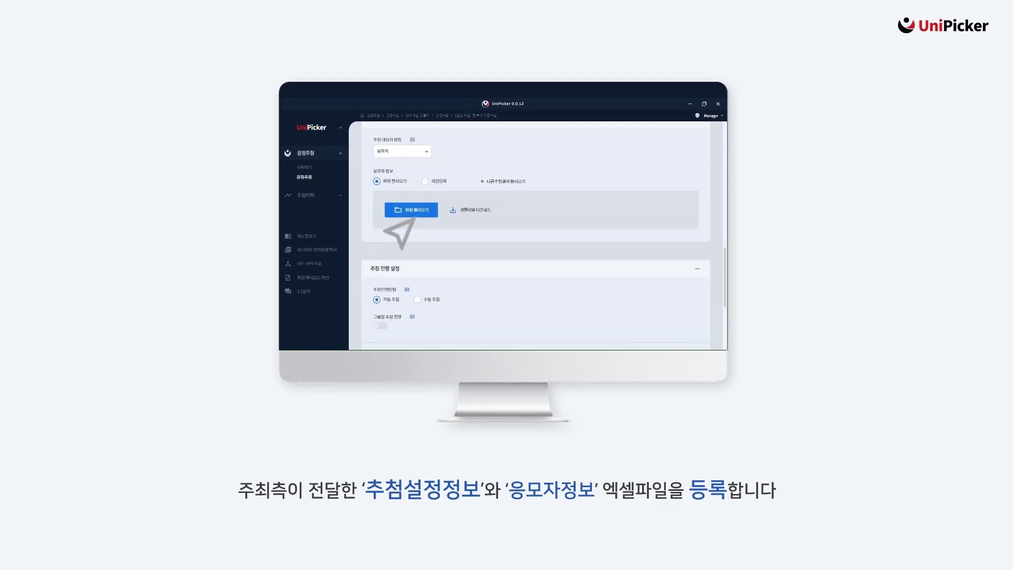
pyautogui.click(414, 216)
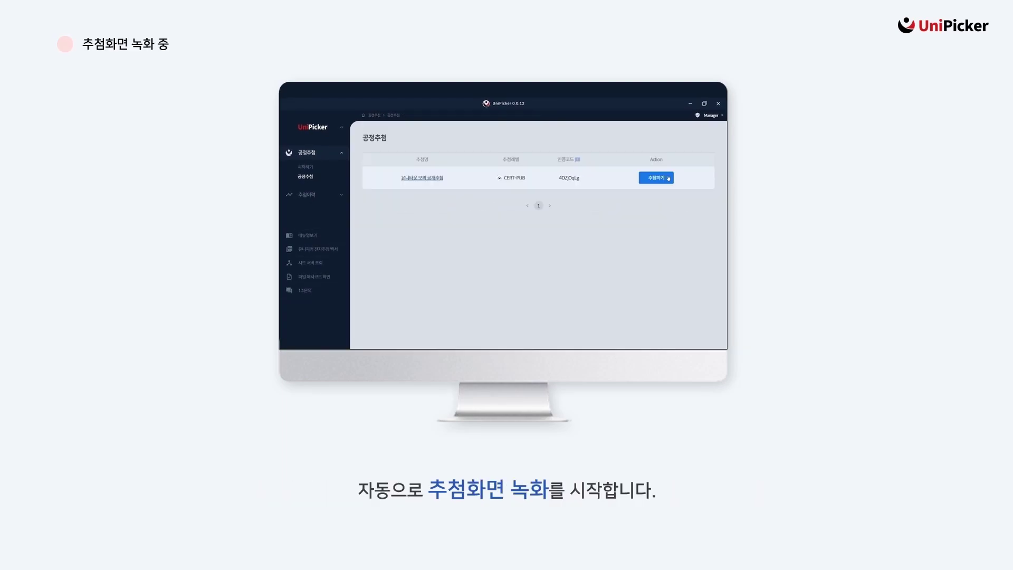
pyautogui.click(668, 178)
pyautogui.click(707, 212)
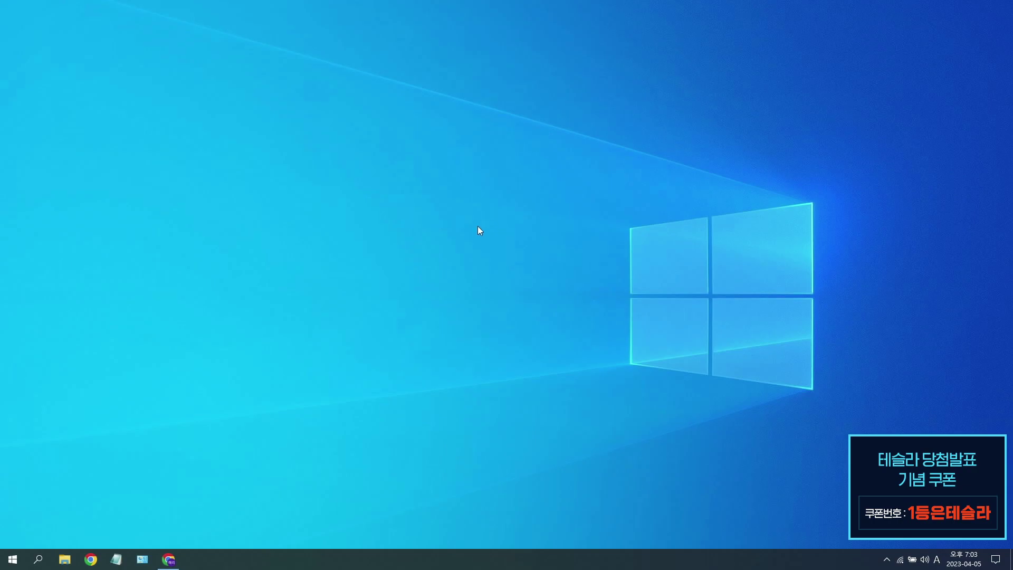
# Step: Switch to the browser, download the Windows version of UniPicker 2.1.5, and open the folder containing the downloaded archive
pyautogui.click(179, 565)
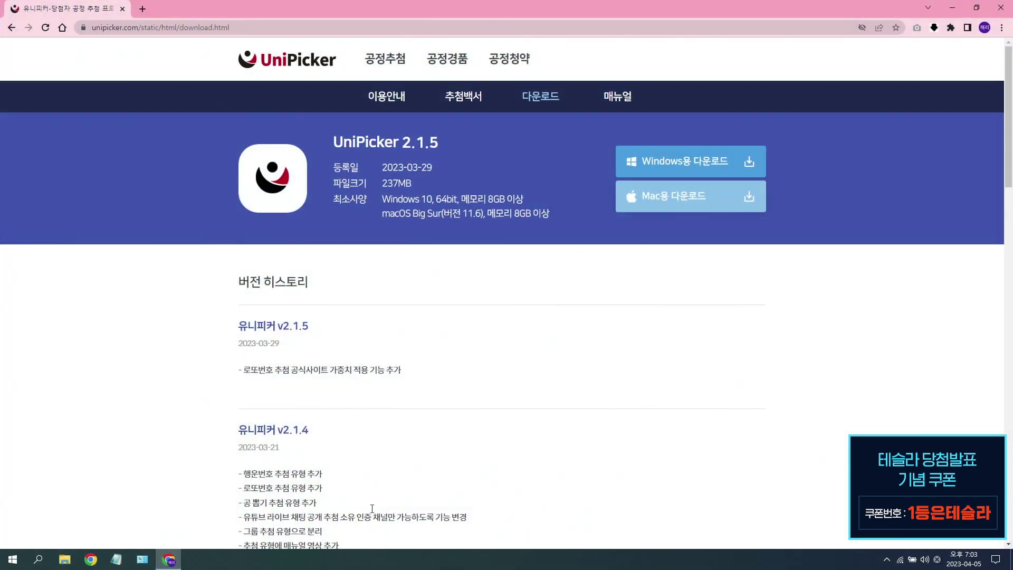
pyautogui.click(715, 174)
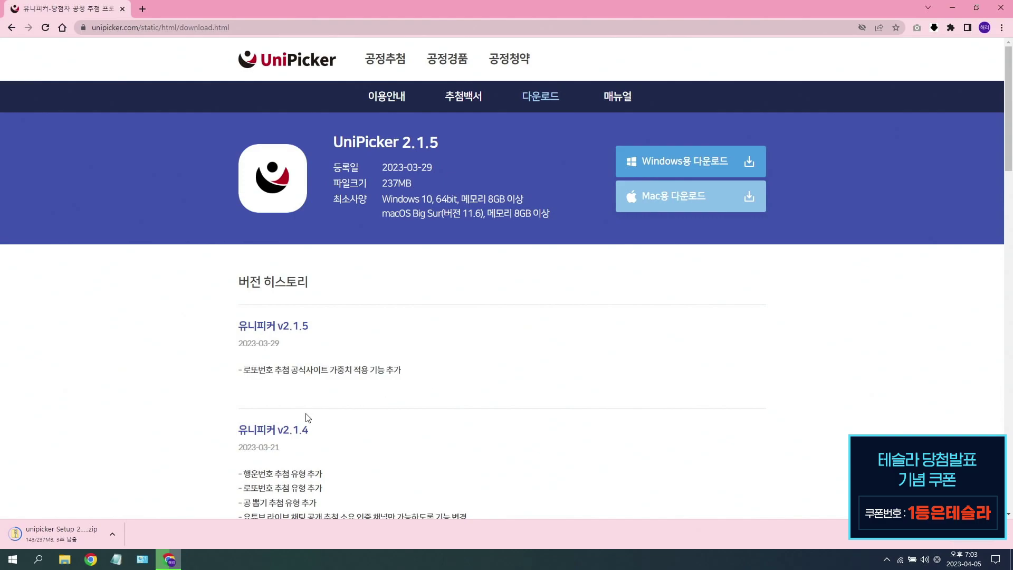
pyautogui.click(112, 534)
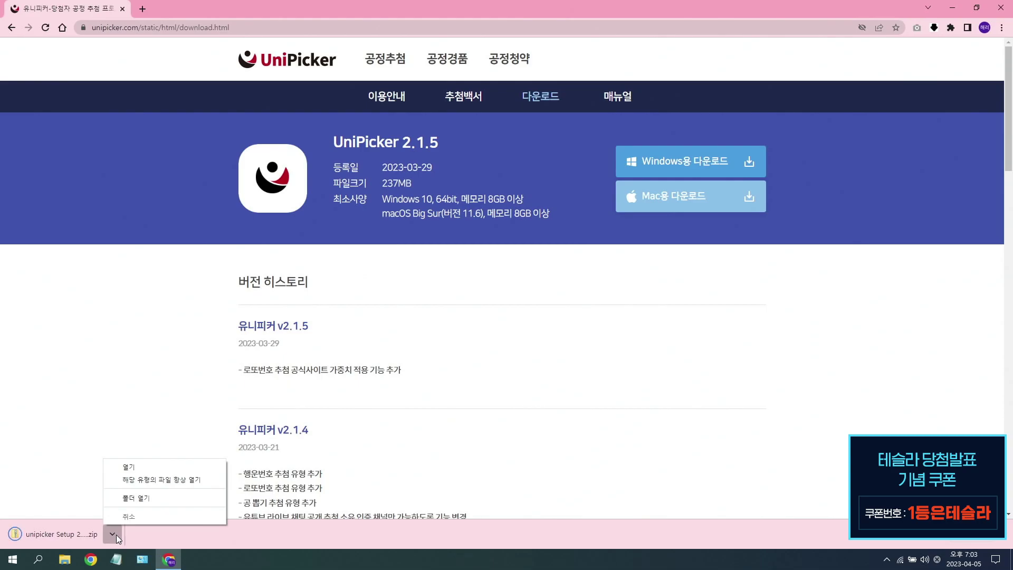
pyautogui.click(157, 498)
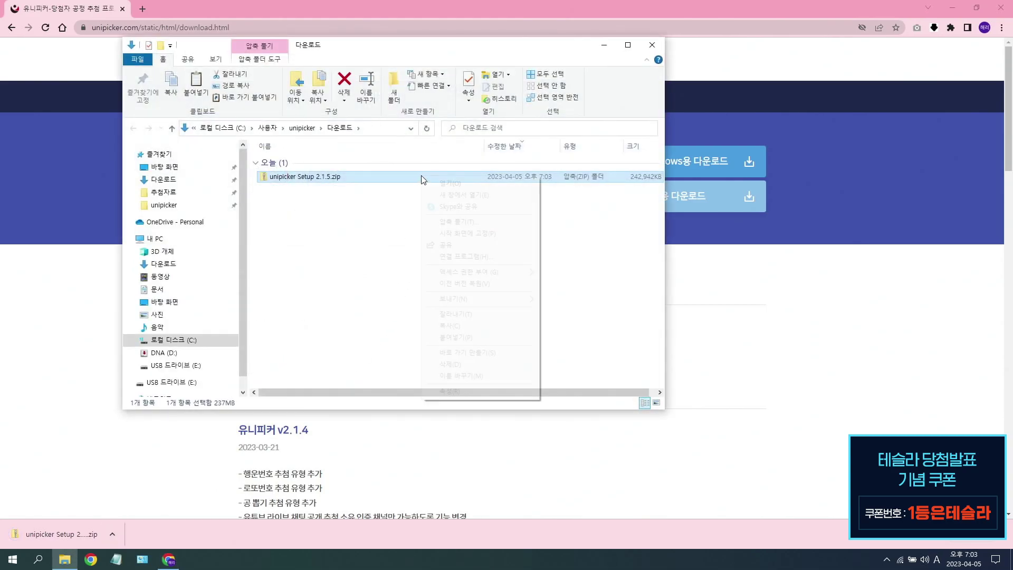
# Step: Extract the archive unipicker Setup 2.1.5.zip in the downloads folder
pyautogui.rightClick(422, 180)
pyautogui.click(479, 226)
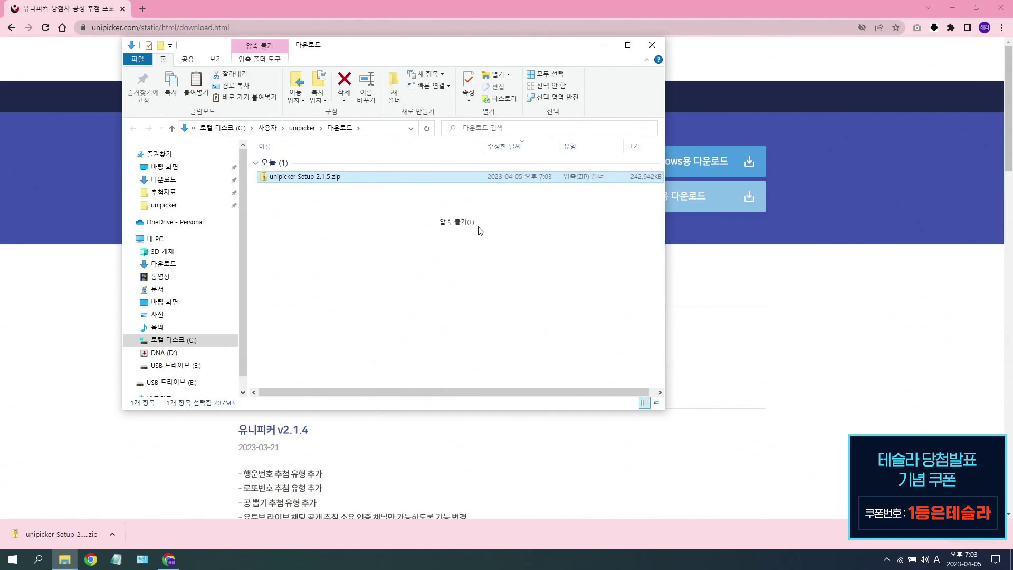
pyautogui.click(587, 381)
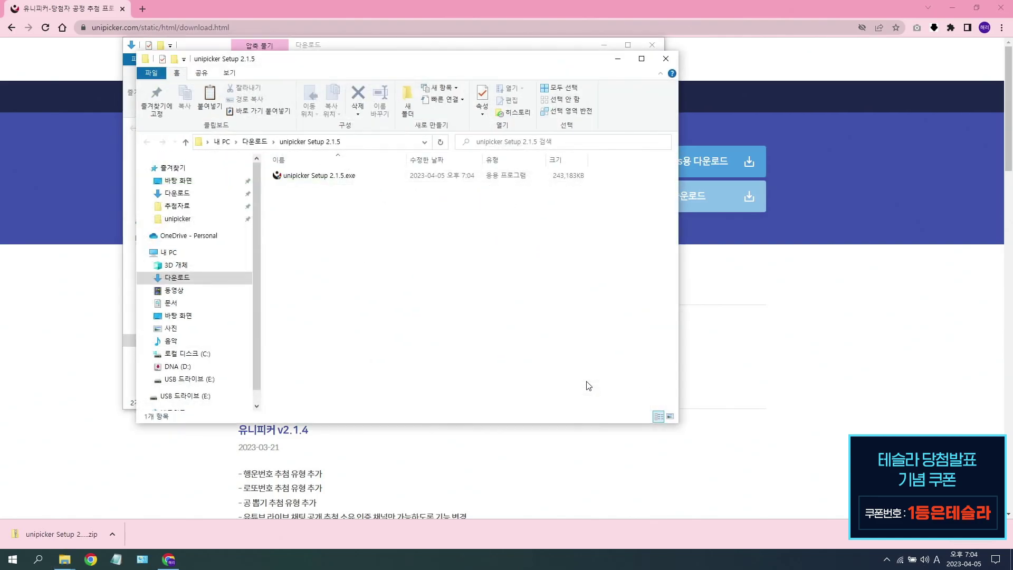
# Step: Install UniPicker from unipicker Setup 2.1.5.exe, clear the other windows away, and finish setup with the program launching
pyautogui.doubleClick(391, 176)
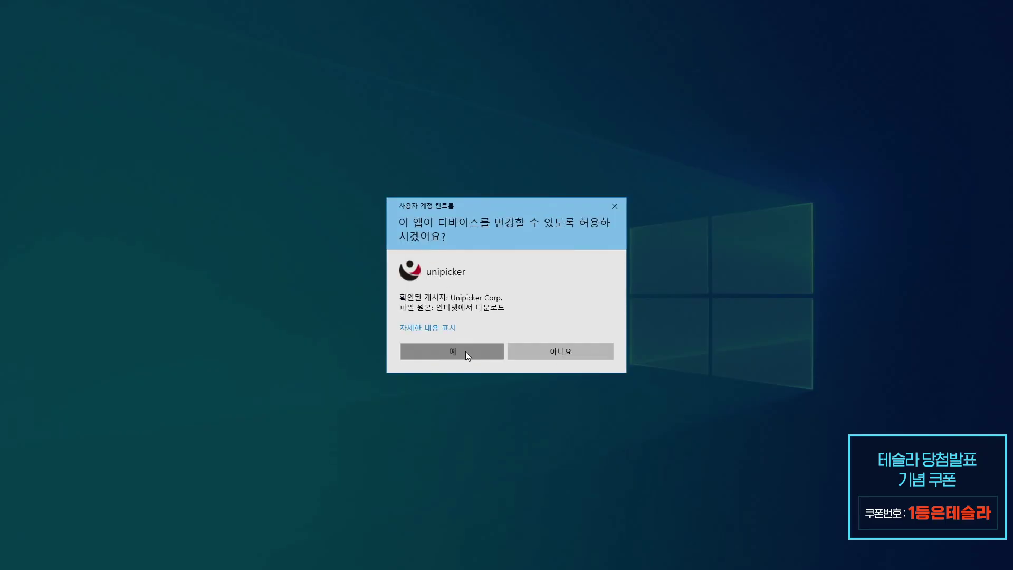
pyautogui.click(466, 351)
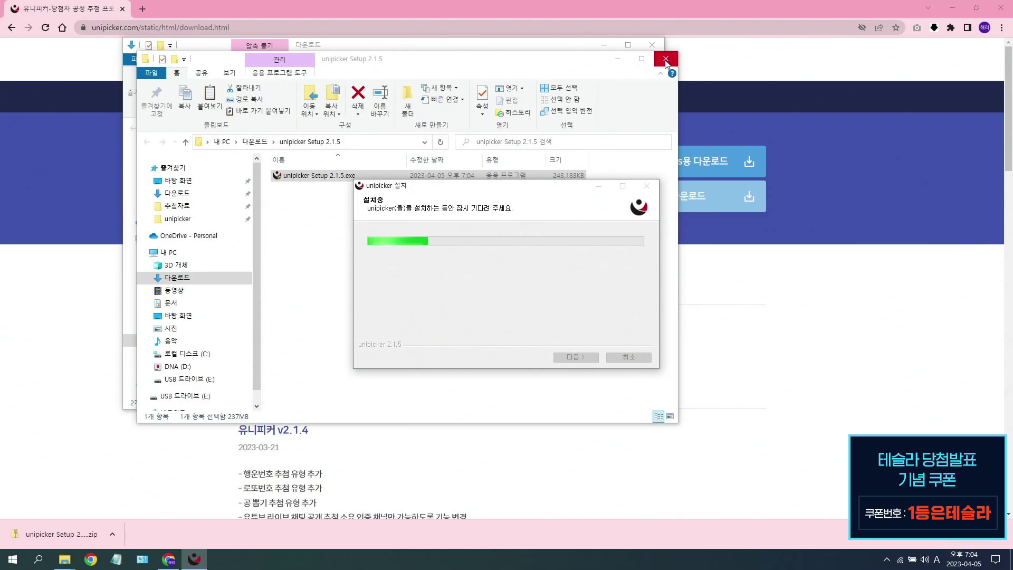
pyautogui.click(666, 58)
pyautogui.click(652, 45)
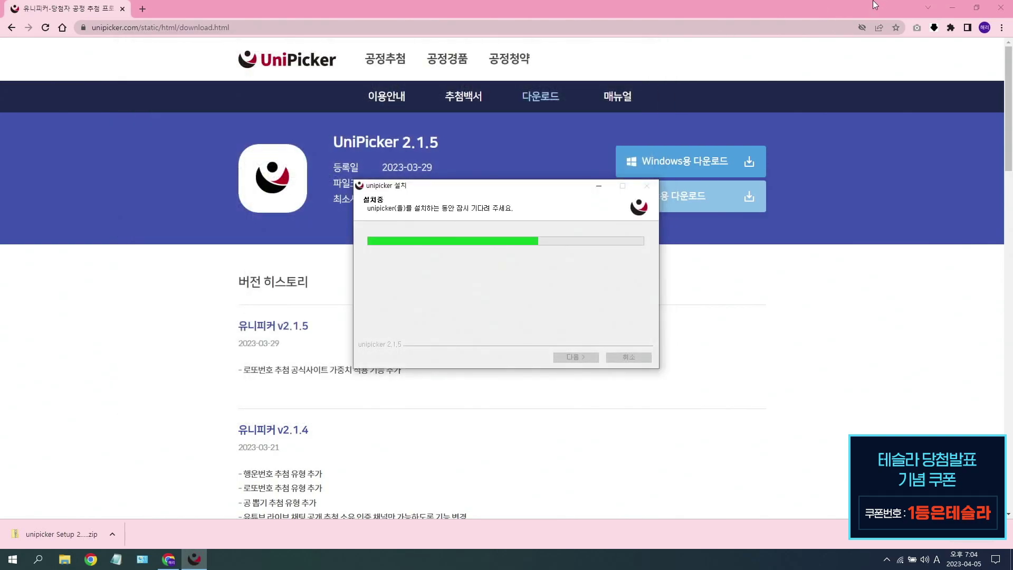
pyautogui.click(952, 8)
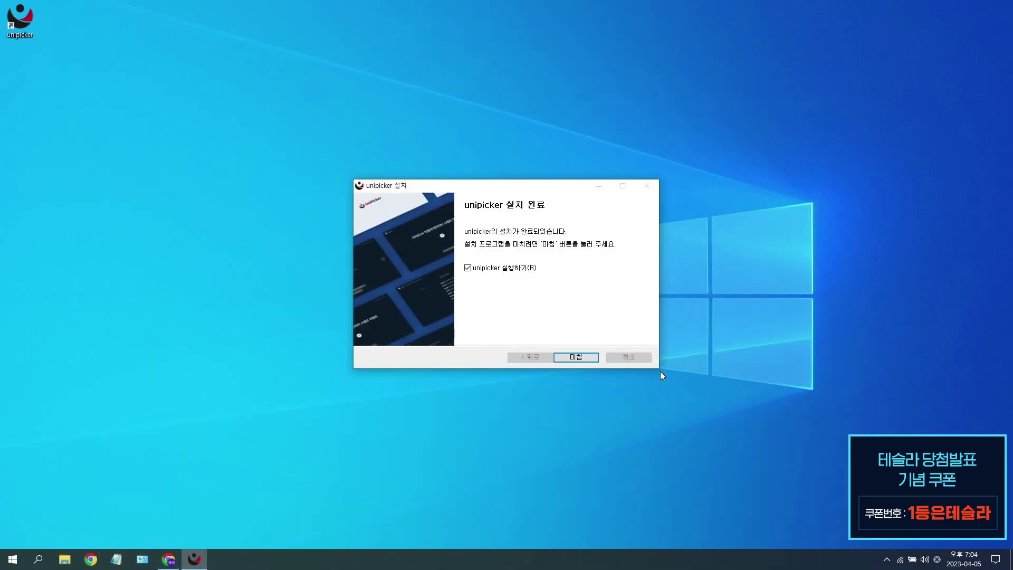
pyautogui.click(593, 359)
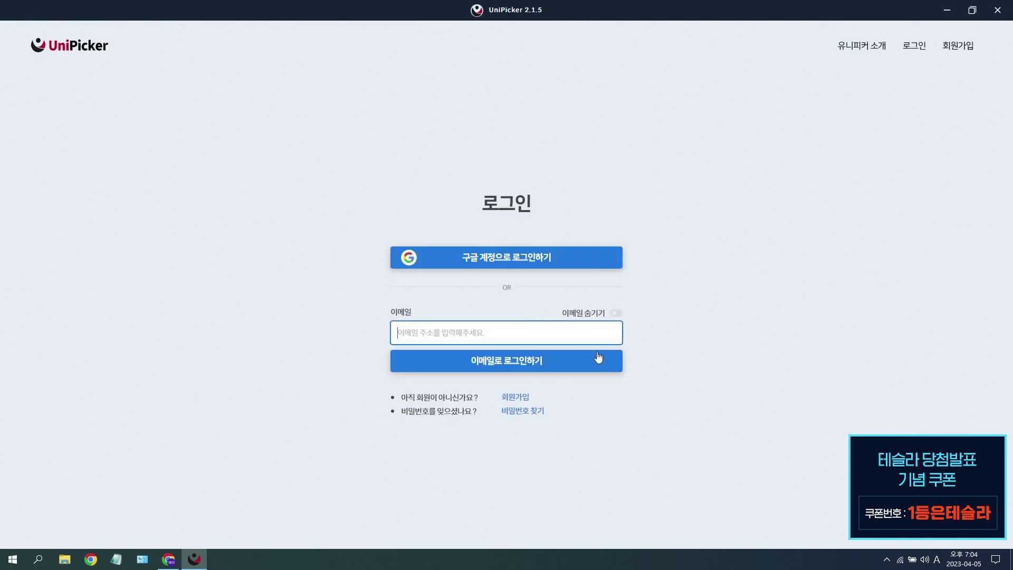
# Step: Hide the e-mail display on the login form, paste the account e-mail, and continue with e-mail login
pyautogui.click(616, 314)
pyautogui.click(604, 328)
pyautogui.hotkey('ctrl', 'v')
pyautogui.click(580, 369)
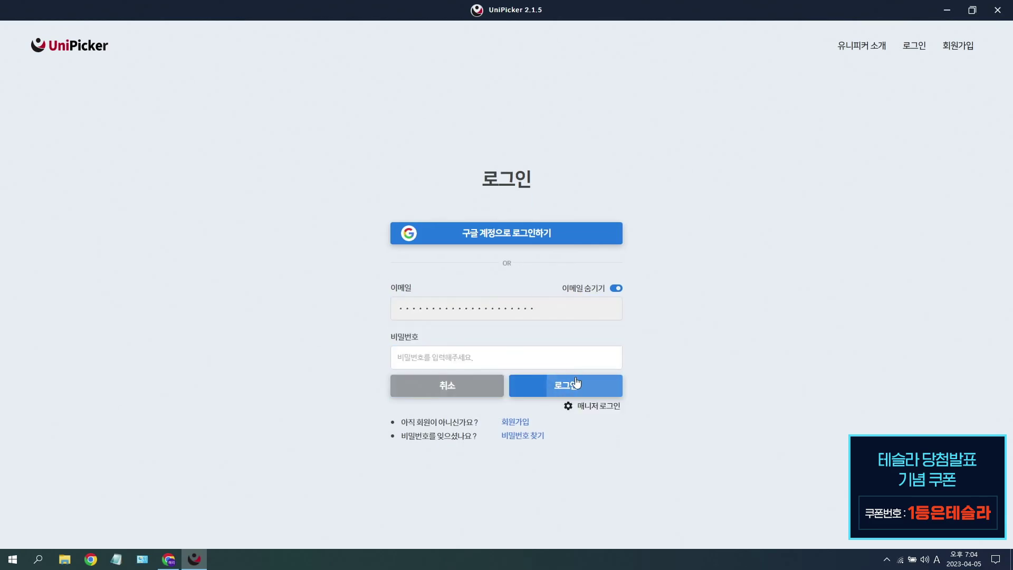
# Step: Switch to manager login, paste the manager credentials including the password, and sign in
pyautogui.click(587, 410)
pyautogui.hotkey('ctrl', 'v')
pyautogui.click(603, 378)
pyautogui.hotkey('ctrl', 'v')
pyautogui.click(523, 416)
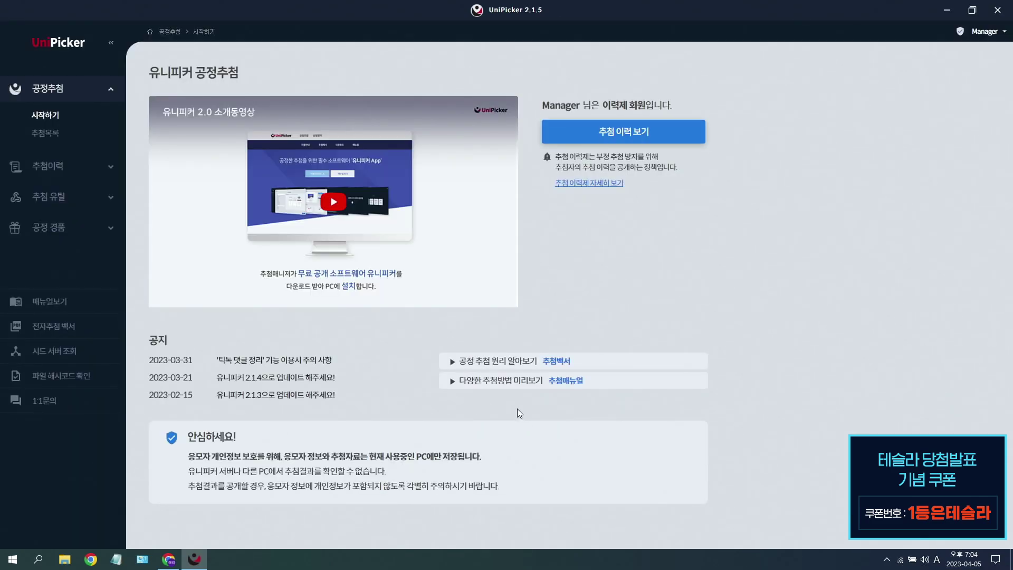
# Step: Open the draw list and view the certification code of the TOPTOON 테슬라 이벤트 (50명 추첨) draw
pyautogui.click(57, 138)
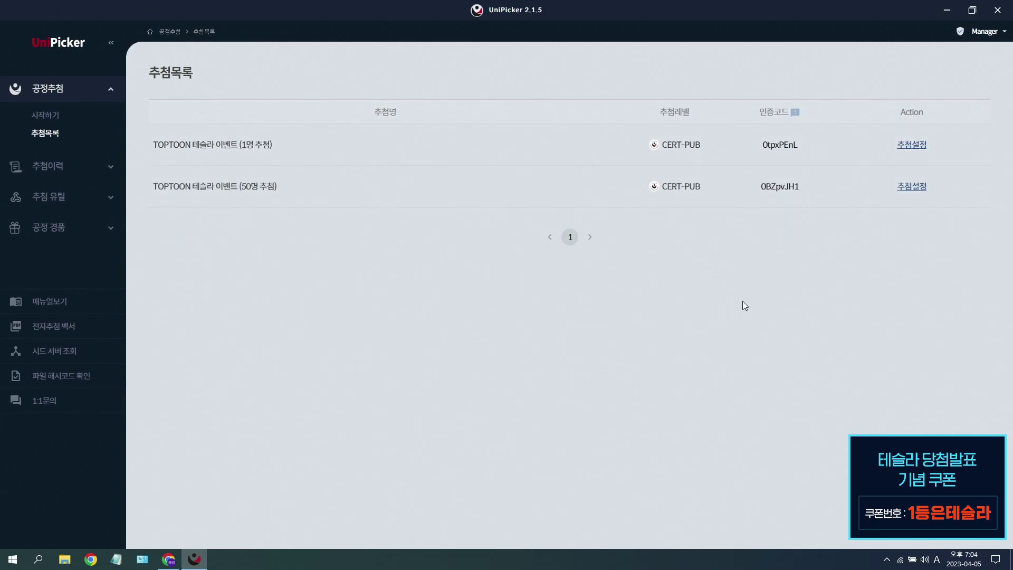
pyautogui.click(786, 191)
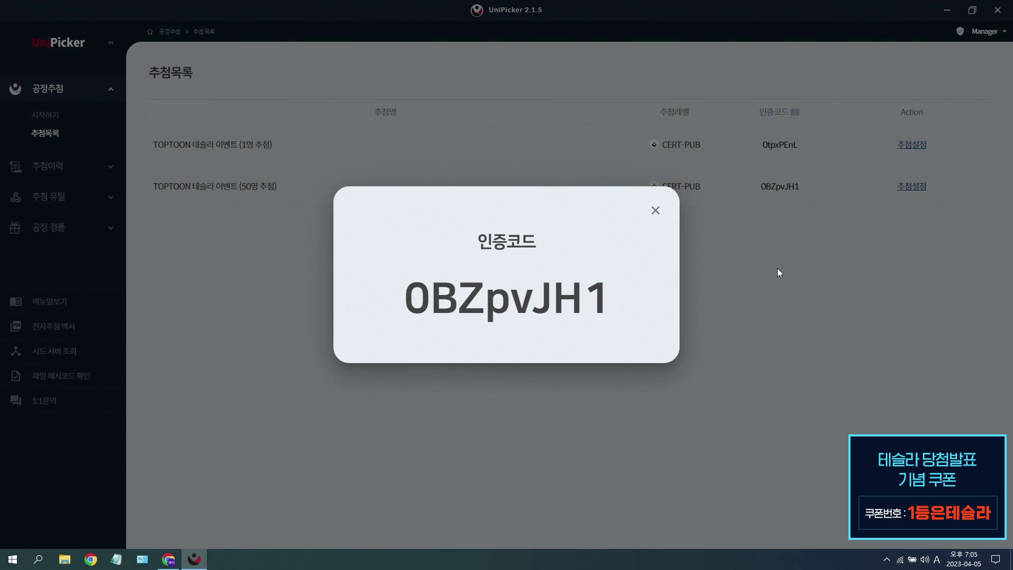
pyautogui.click(663, 214)
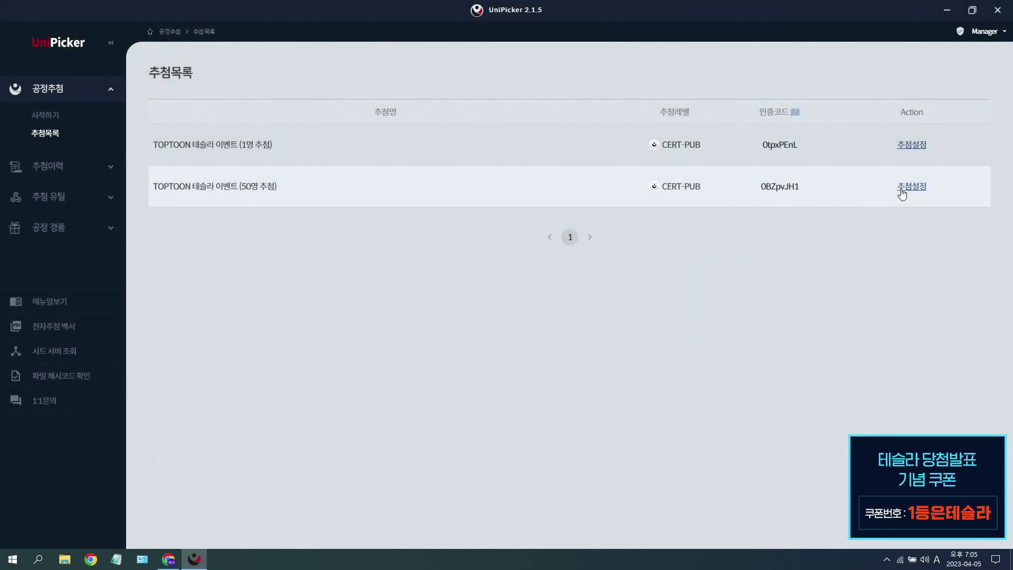
# Step: Start configuring the TOPTOON 테슬라 이벤트 (50명 추첨) draw with the type 등수/경품/그룹 배정 추첨
pyautogui.click(902, 190)
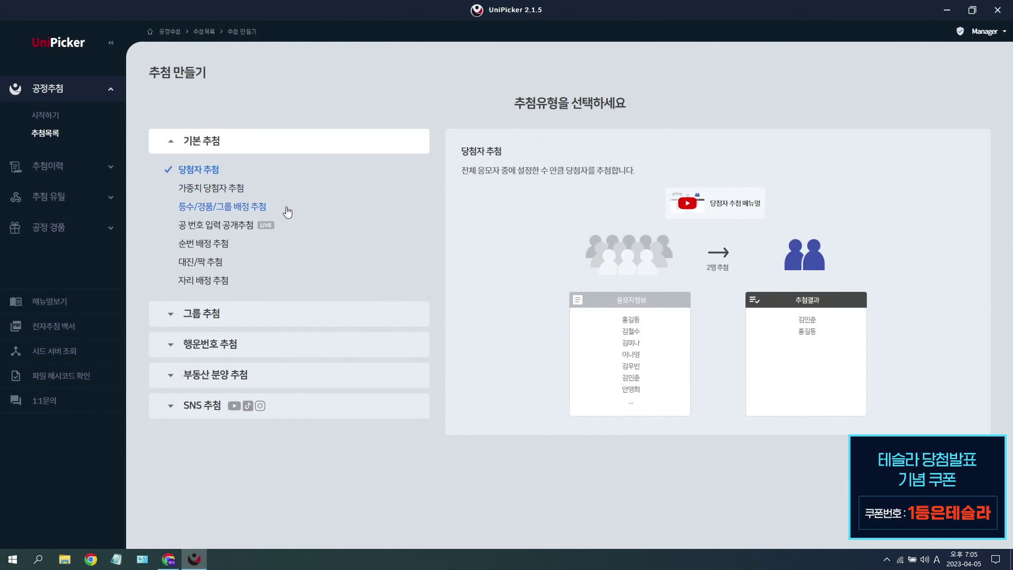
pyautogui.click(285, 208)
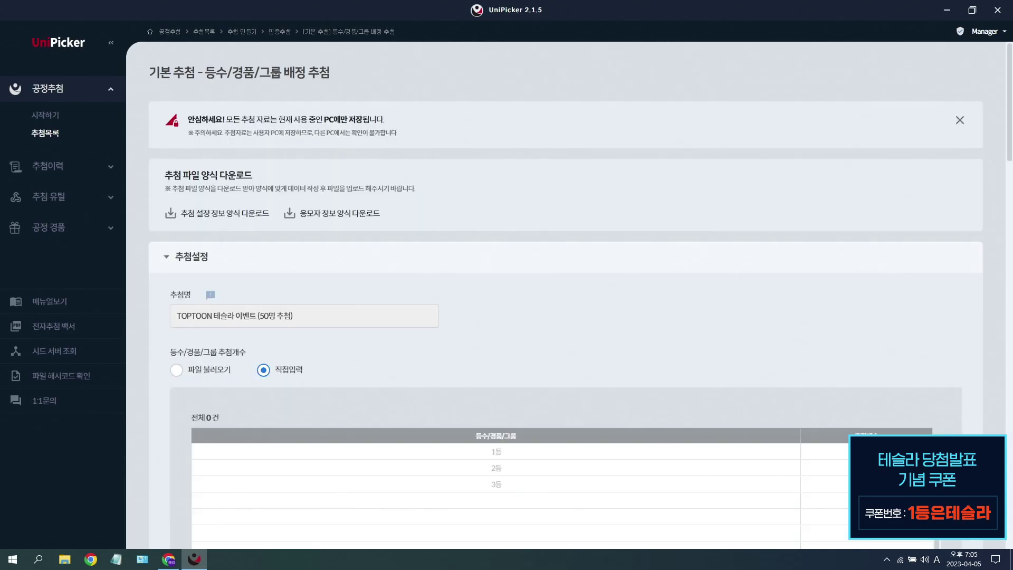
# Step: Switch the rank/prize/group draw counts from direct entry to file import and load the 50-winner settings file
pyautogui.scroll(-2, 369, 295)
pyautogui.click(262, 264)
pyautogui.scroll(-1, 257, 264)
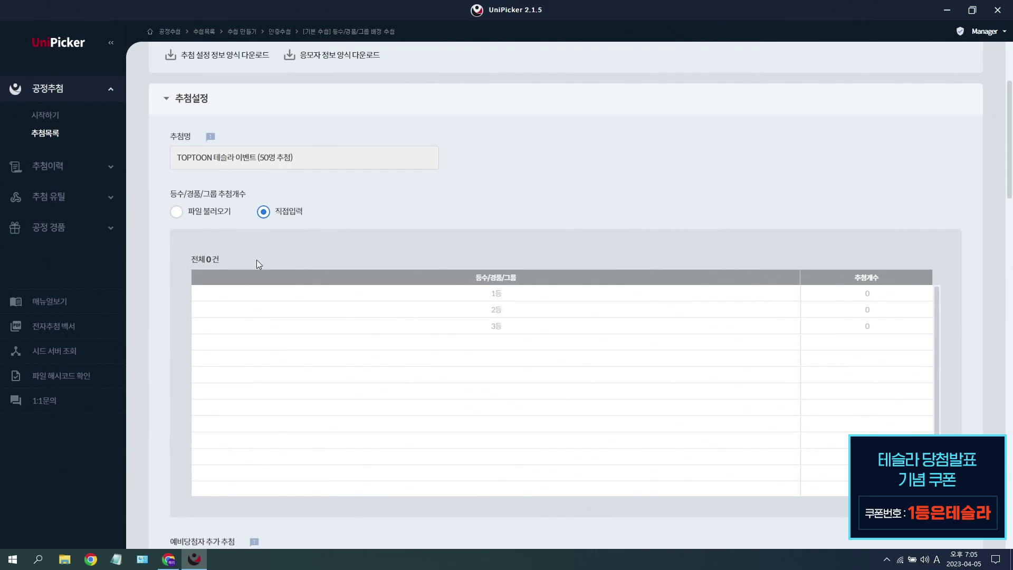
pyautogui.click(211, 211)
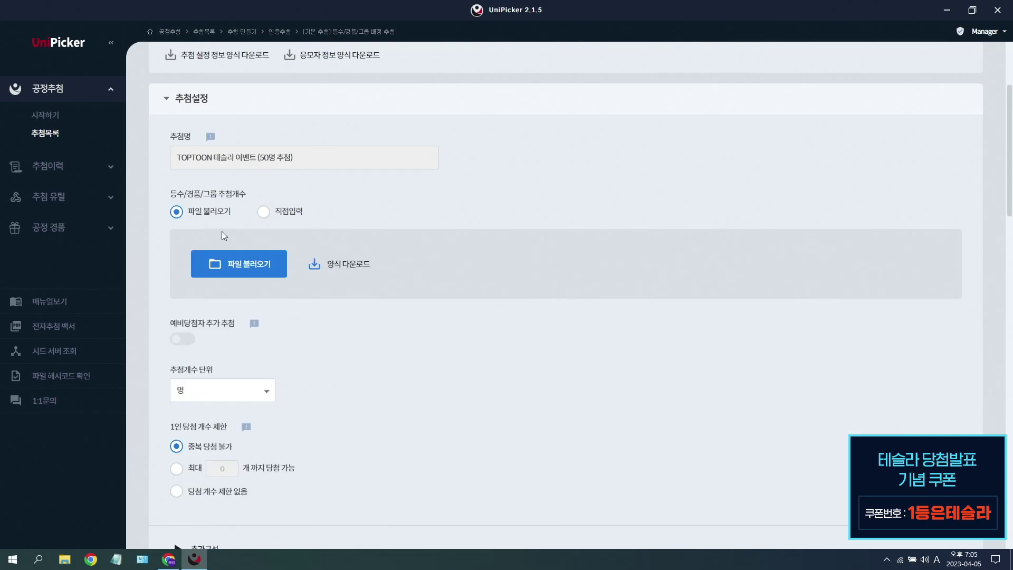
pyautogui.click(235, 262)
pyautogui.doubleClick(201, 95)
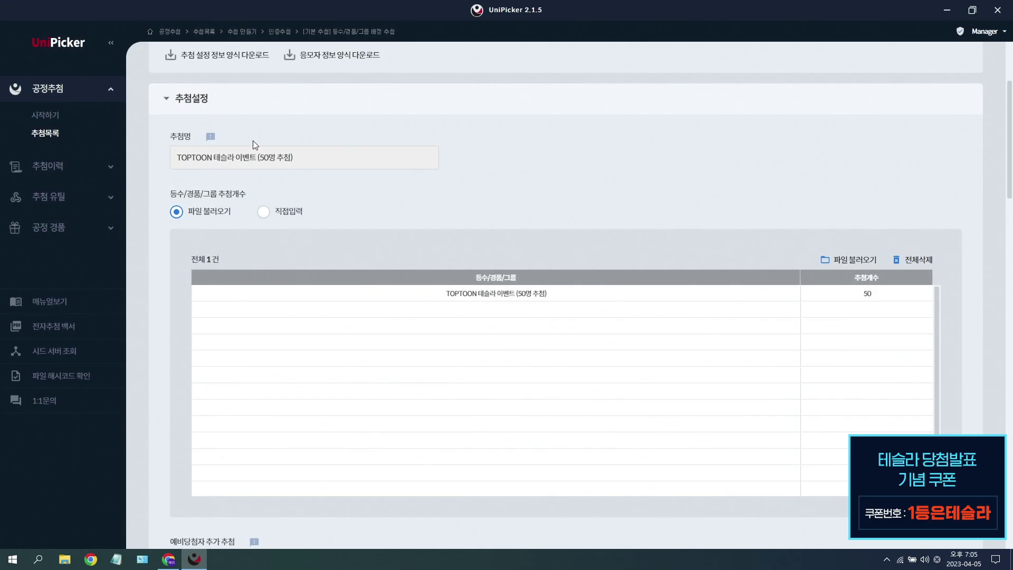
# Step: Set the draw participant label to 회원, import the entrant list from a file, and check it through its last row
pyautogui.scroll(-8, 1011, 383)
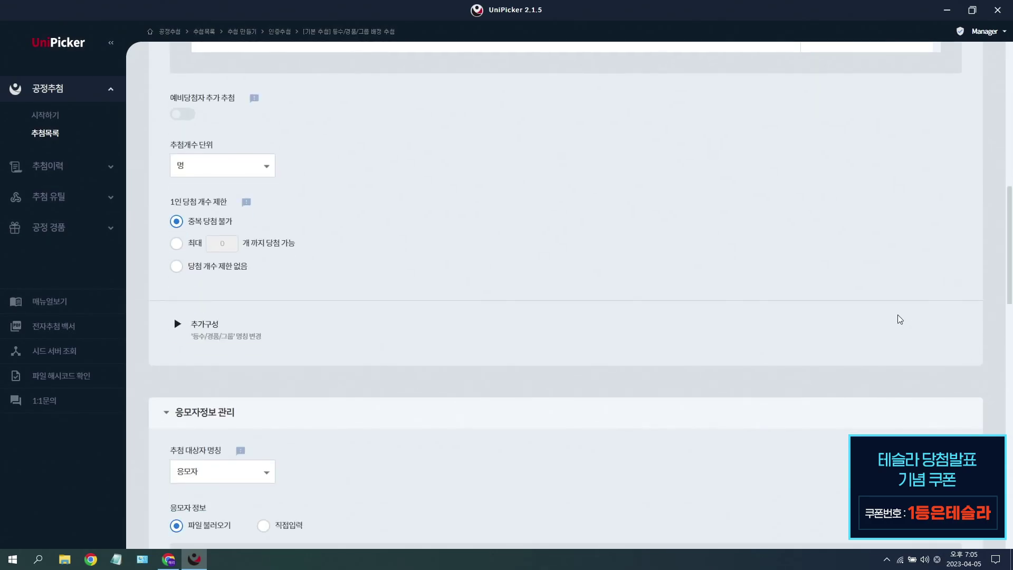
pyautogui.scroll(-2, 892, 318)
pyautogui.scroll(-4, 869, 311)
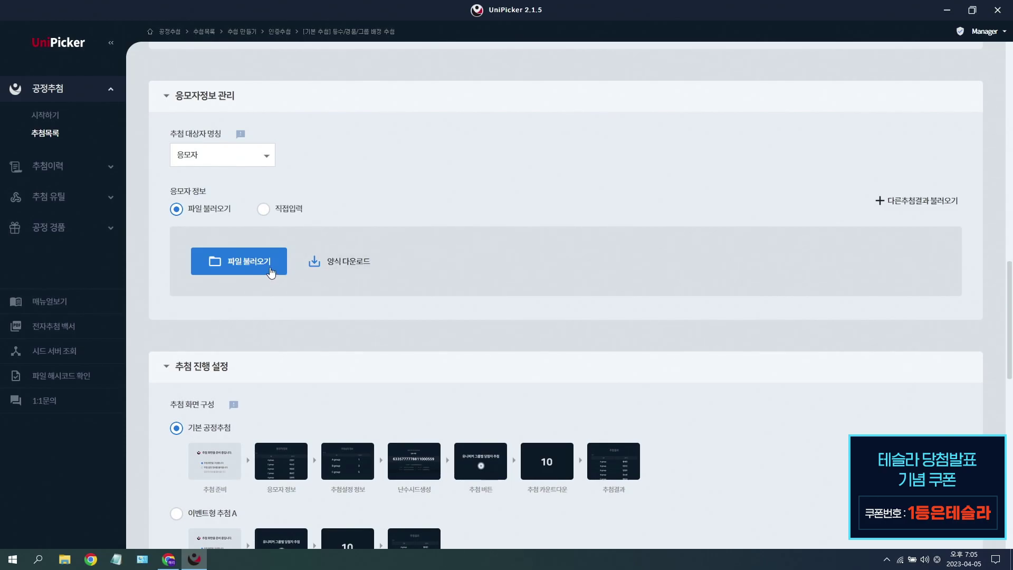
pyautogui.click(241, 169)
pyautogui.click(241, 198)
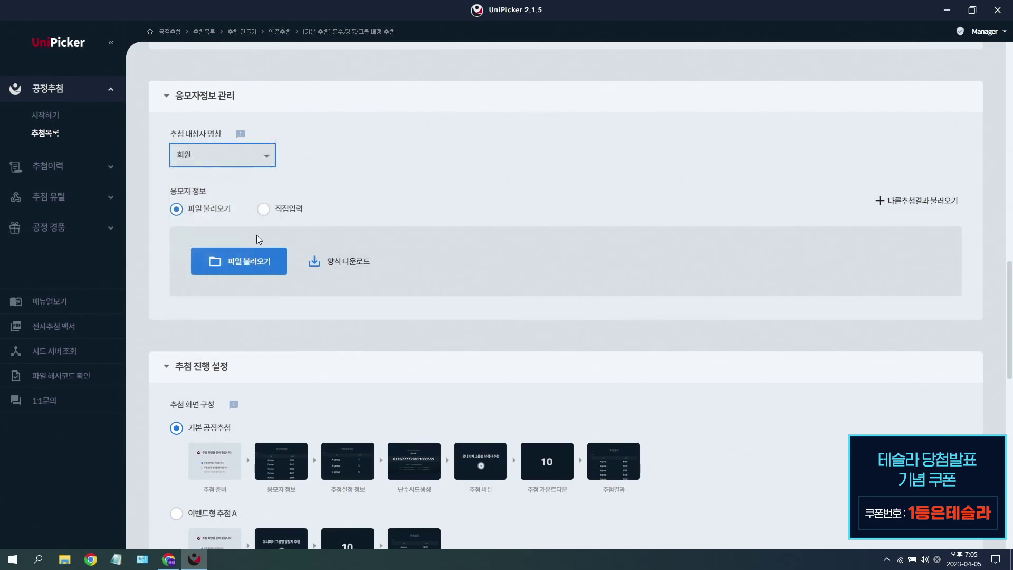
pyautogui.click(270, 263)
pyautogui.doubleClick(232, 107)
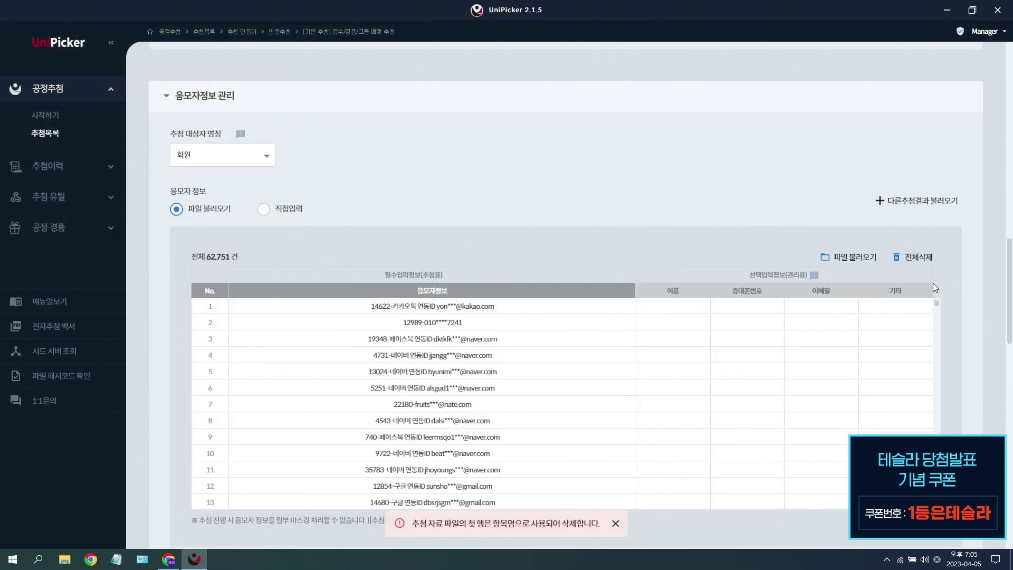
pyautogui.moveTo(935, 304); pyautogui.dragTo(936, 504)
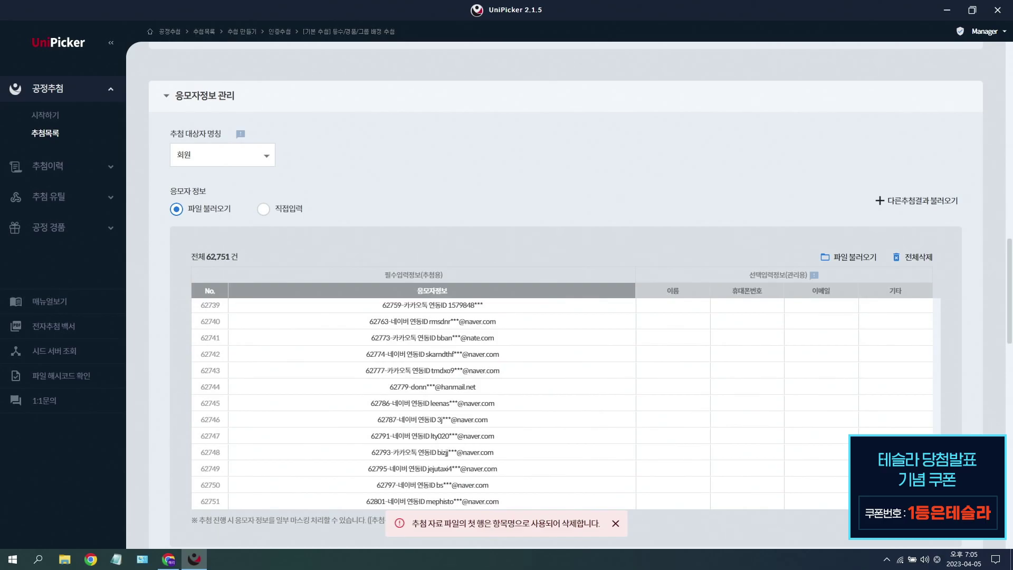
# Step: Expand the additional options of the draw screen design settings and set the draw title text colour to white
pyautogui.moveTo(1009, 313); pyautogui.dragTo(1011, 361)
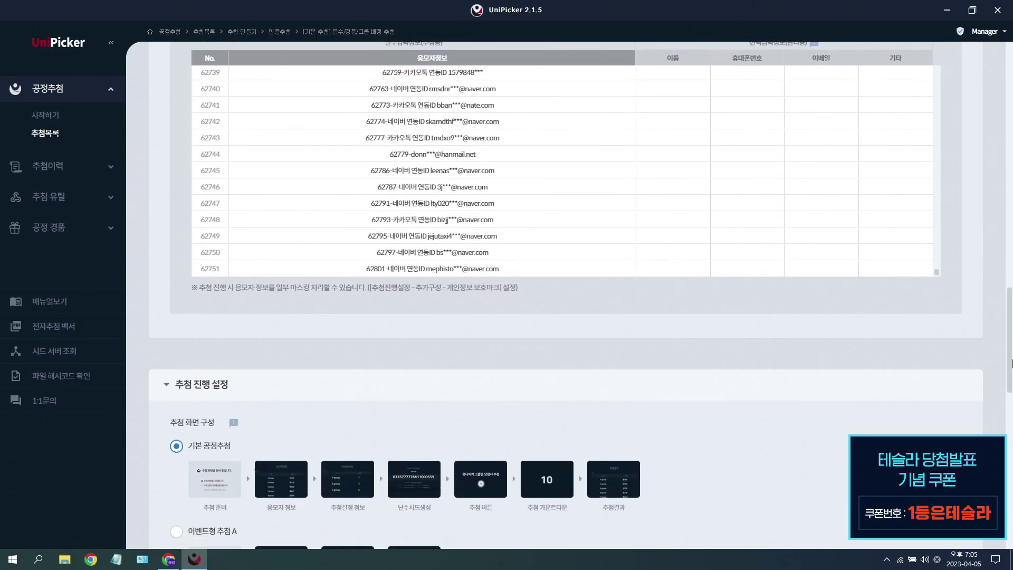
pyautogui.scroll(-6, 660, 408)
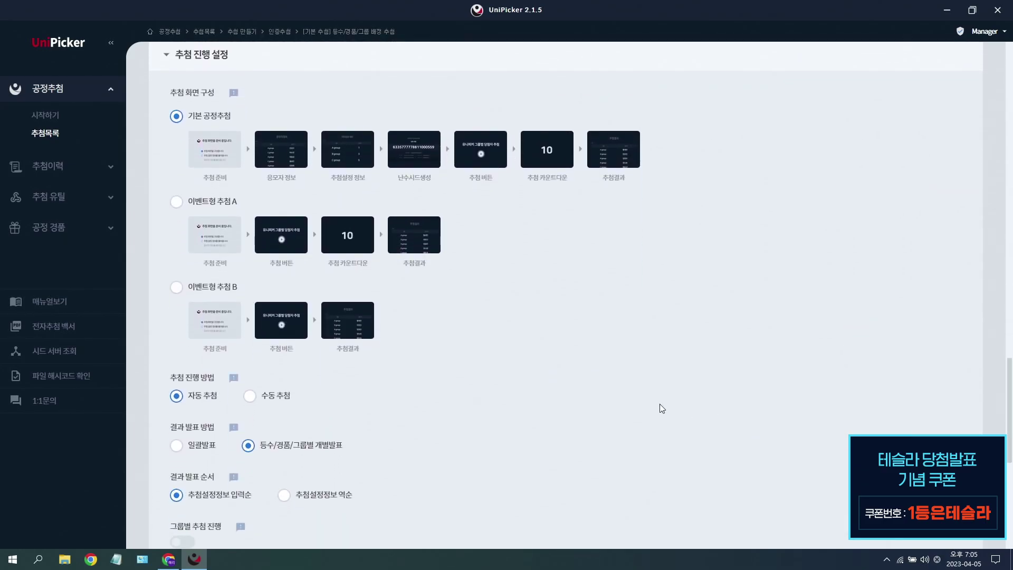
pyautogui.scroll(-7, 659, 403)
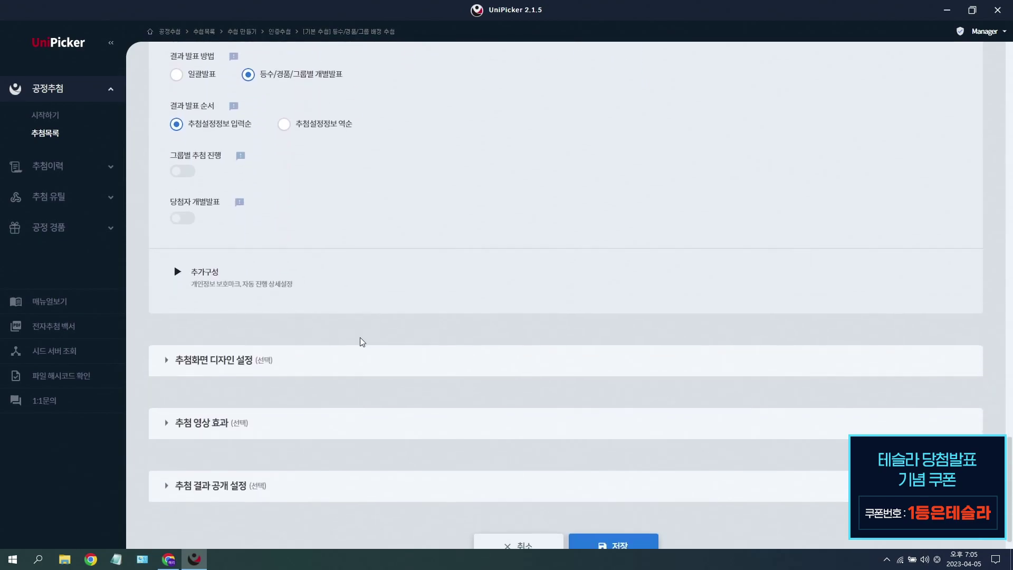
pyautogui.click(176, 333)
pyautogui.scroll(-4, 299, 344)
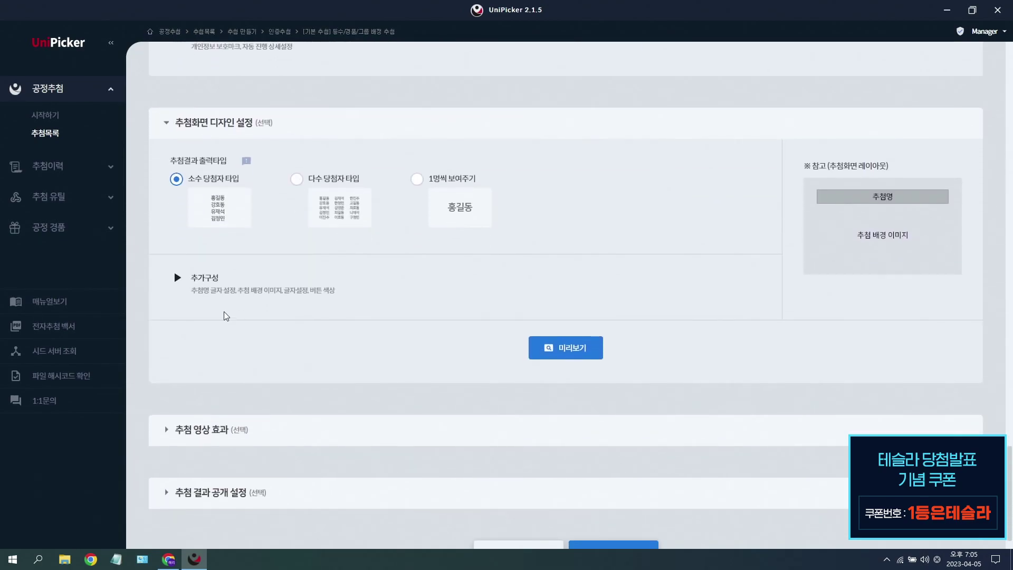
pyautogui.click(177, 277)
pyautogui.scroll(-3, 239, 302)
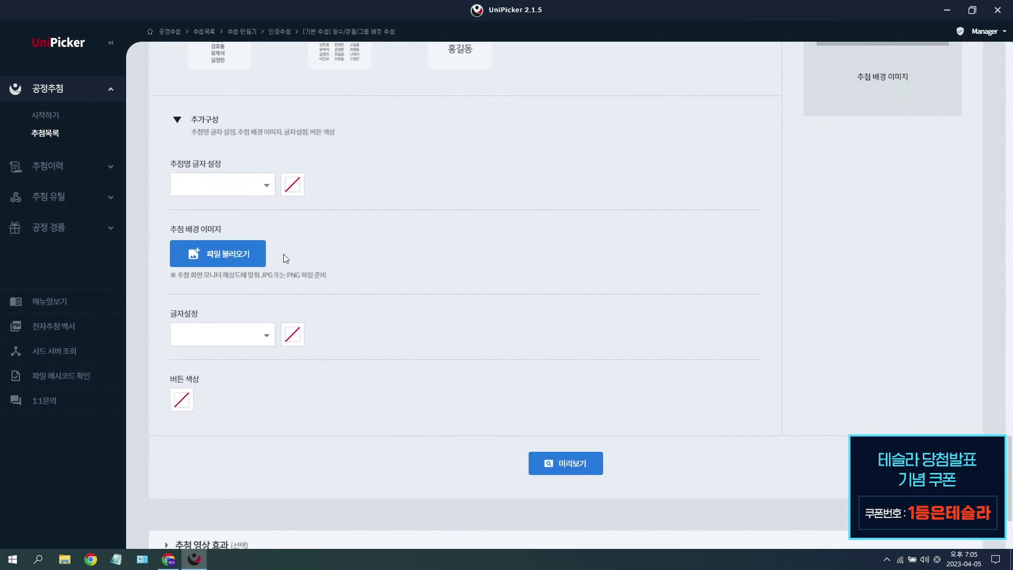
pyautogui.click(293, 184)
pyautogui.click(257, 340)
pyautogui.click(331, 292)
# Step: Load 추첨 배경화면.jpg as the draw background image and set the general text colour to white
pyautogui.click(232, 253)
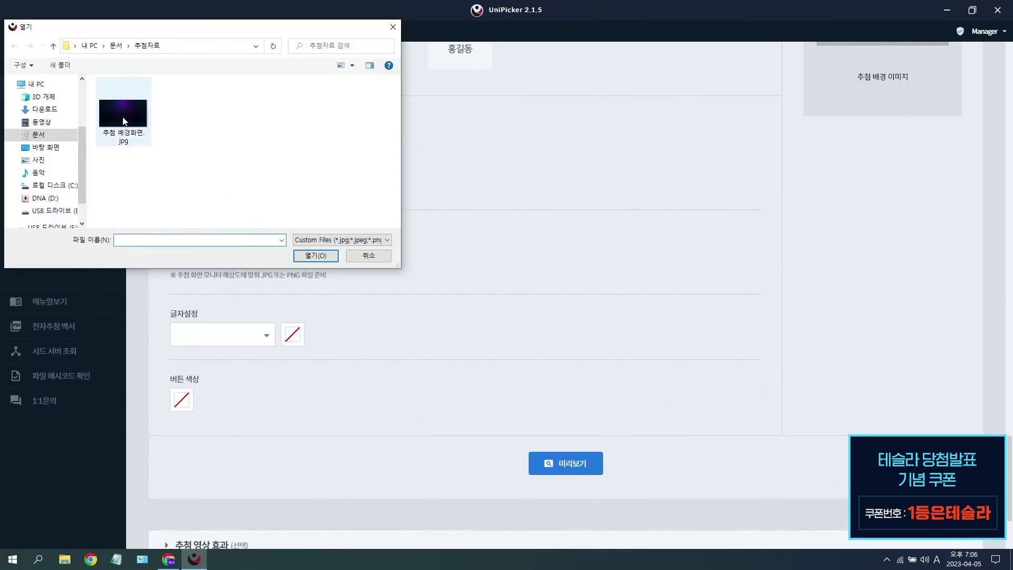
pyautogui.doubleClick(124, 122)
pyautogui.click(296, 337)
pyautogui.click(261, 489)
pyautogui.click(414, 418)
# Step: Set the draw screen's button colour to white
pyautogui.scroll(-2, 414, 418)
pyautogui.click(182, 296)
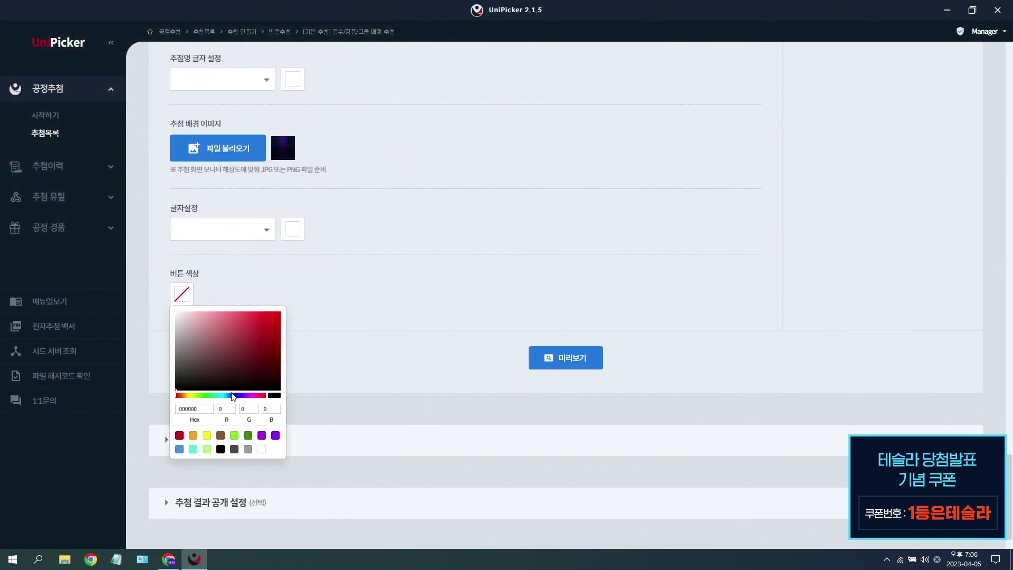
pyautogui.click(261, 448)
pyautogui.click(382, 368)
# Step: Check the draw video effects section, then save the draw configuration and return to the draw list
pyautogui.scroll(-1, 385, 365)
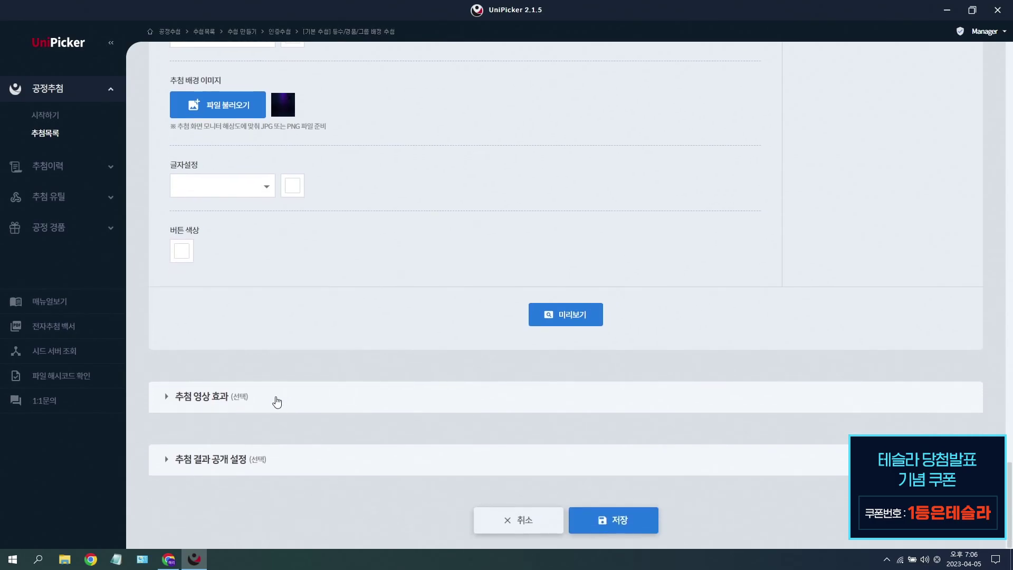
pyautogui.click(276, 403)
pyautogui.scroll(-5, 537, 443)
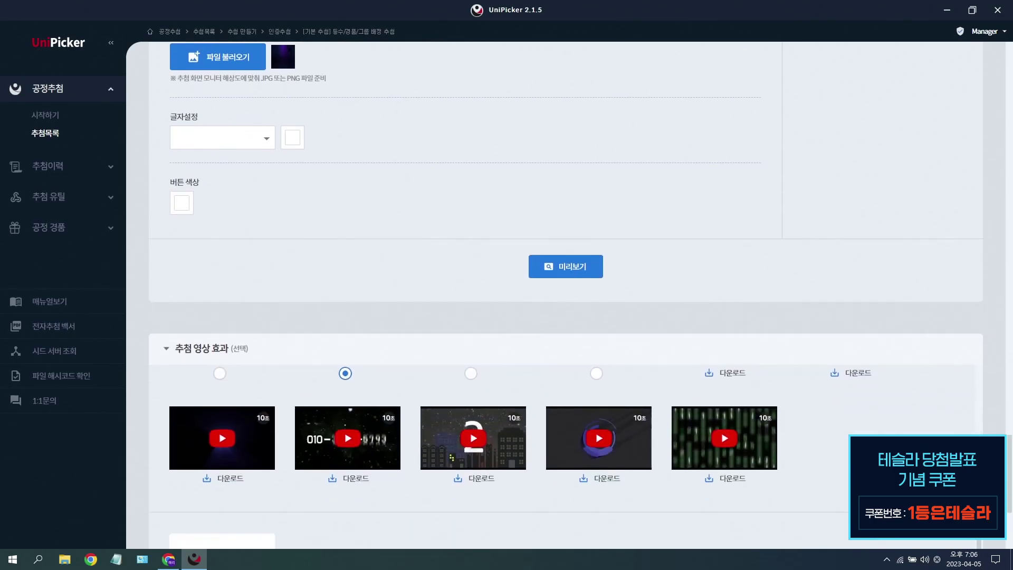
pyautogui.click(614, 520)
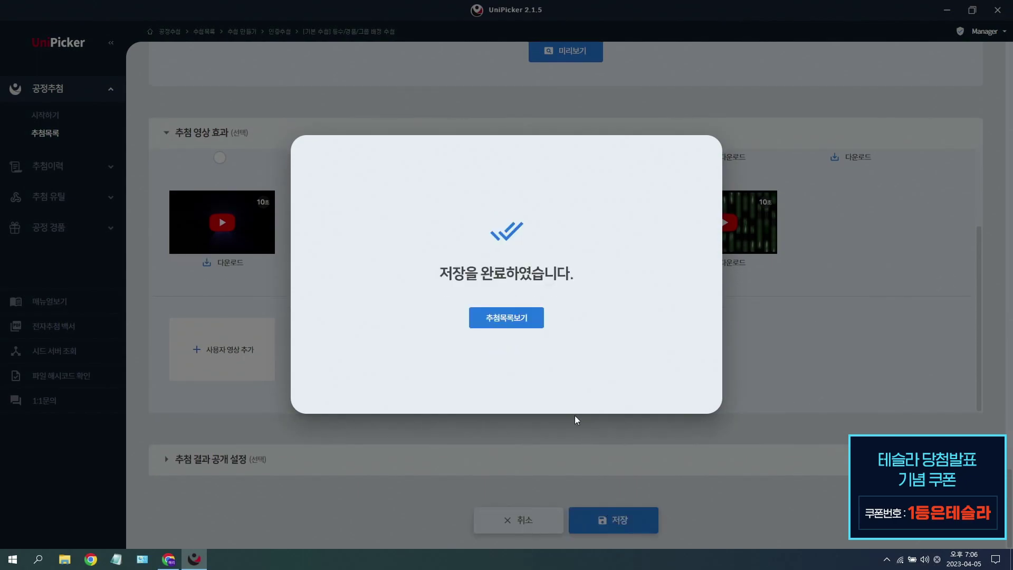
pyautogui.click(528, 327)
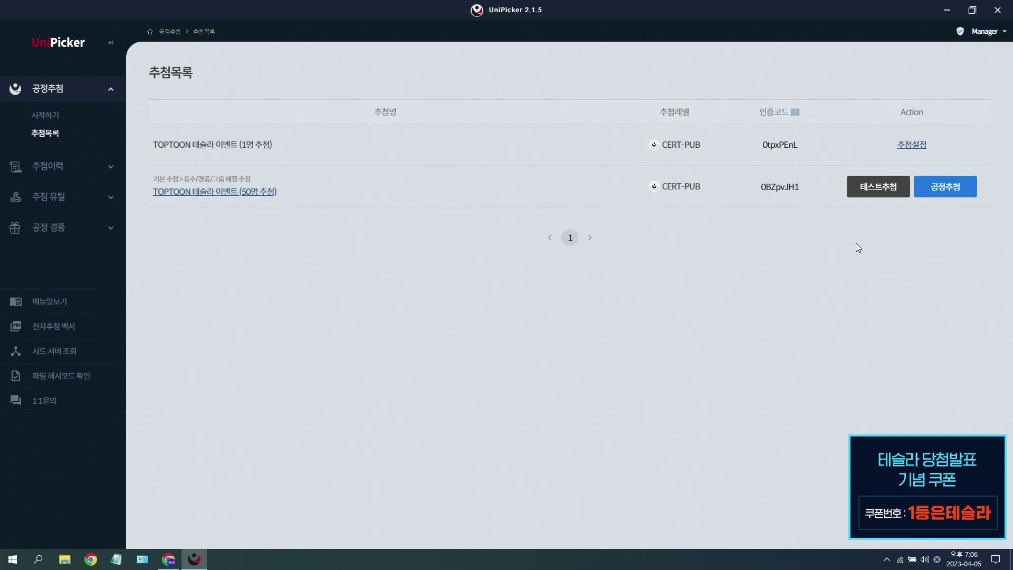
# Step: Run the official 공정추첨 for TOPTOON 테슬라 이벤트 (50명 추첨) with screen recording enabled
pyautogui.click(944, 193)
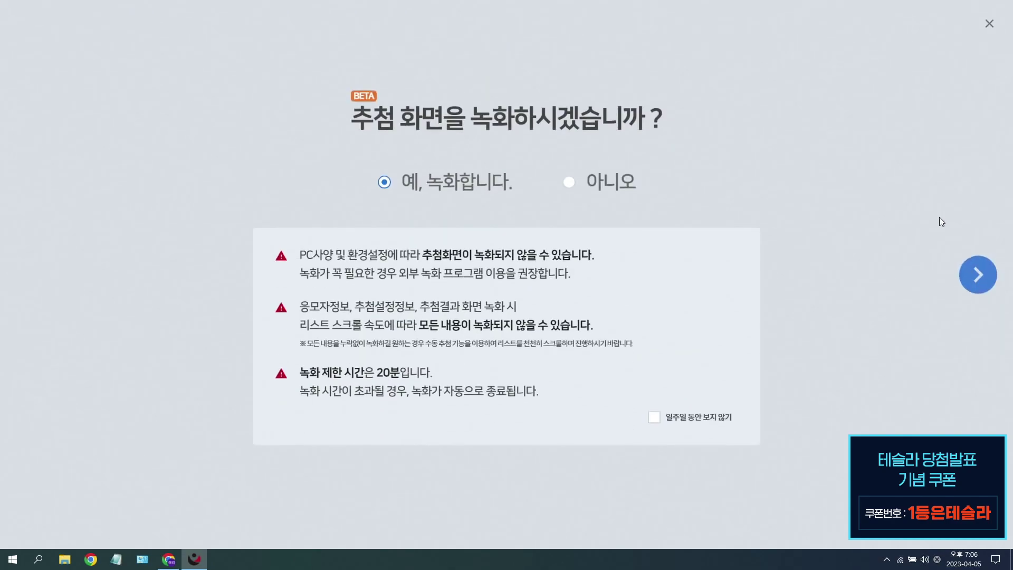
pyautogui.click(978, 290)
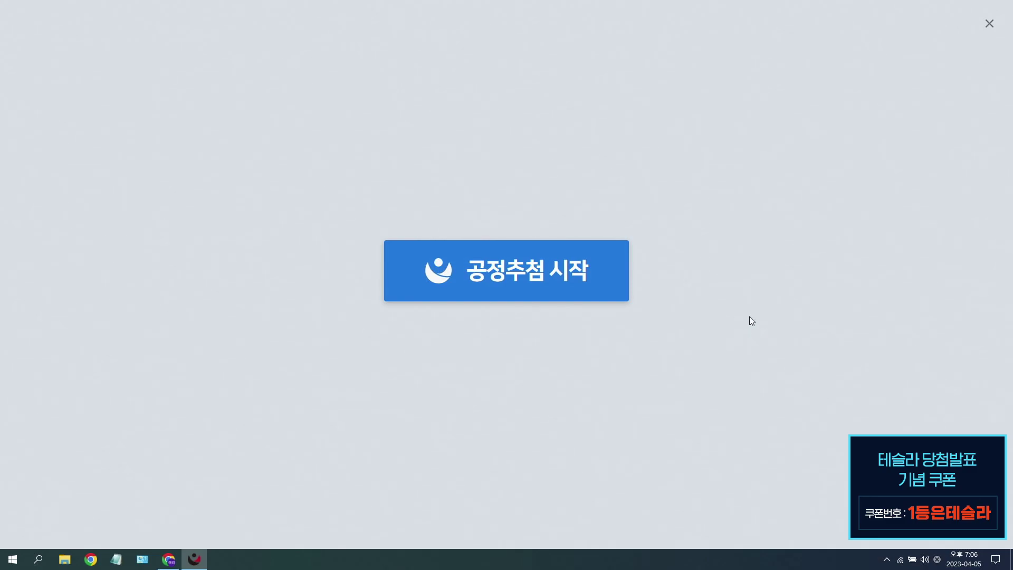
pyautogui.click(594, 297)
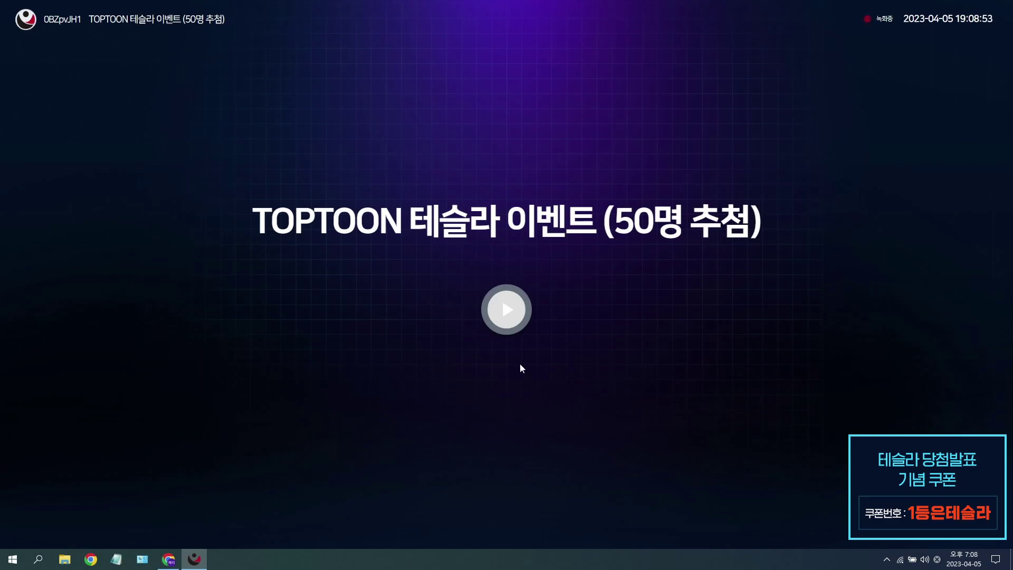
pyautogui.click(504, 326)
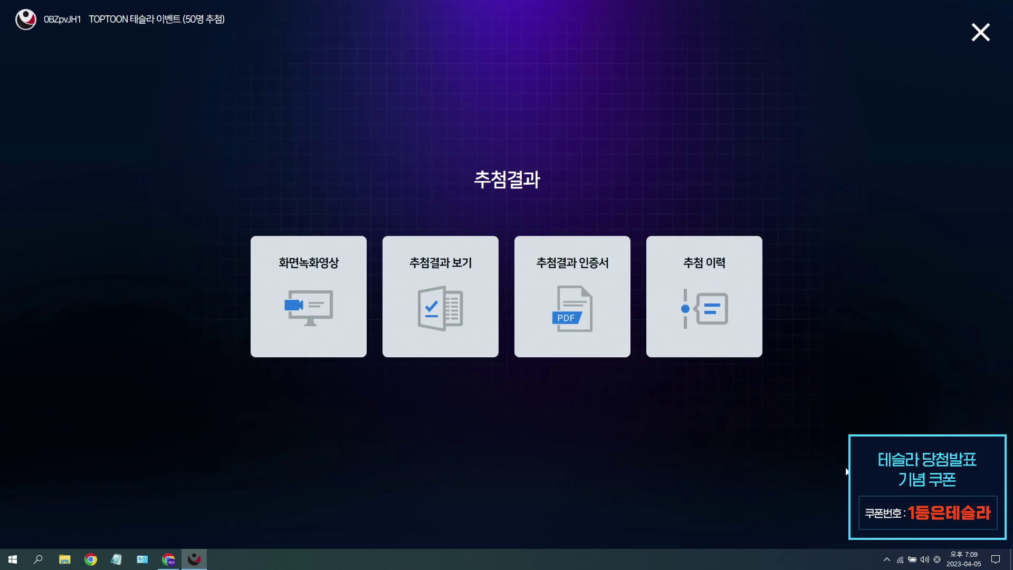
# Step: Open the draw result certificate PDF, examine its basic information and the full winner list, and close it
pyautogui.click(585, 355)
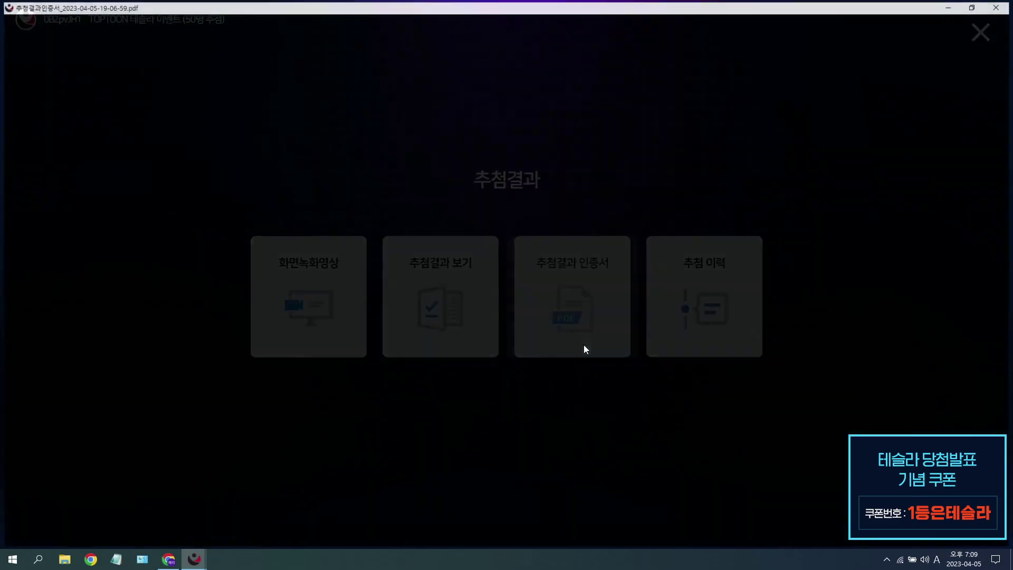
pyautogui.keyDown('ctrl'); pyautogui.scroll(1, 649, 360); pyautogui.keyUp('ctrl')
pyautogui.scroll(3, 781, 393)
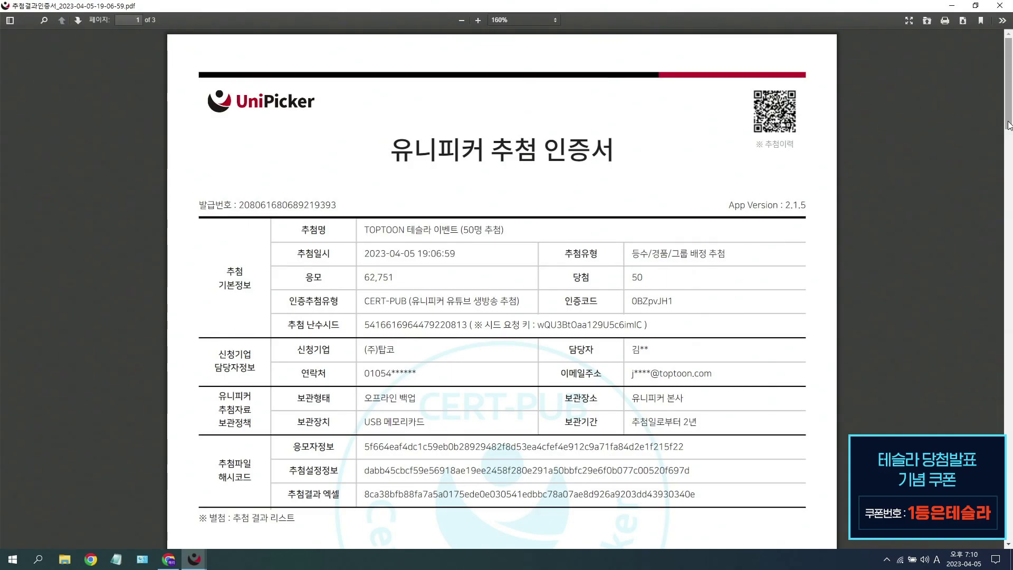
pyautogui.moveTo(1008, 125); pyautogui.dragTo(1008, 294)
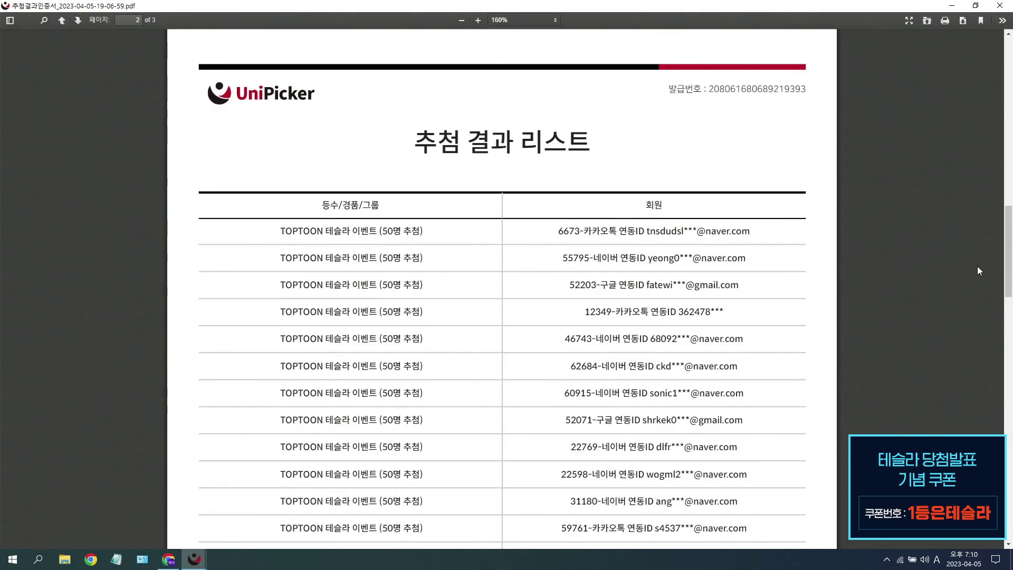
pyautogui.middleClick(964, 261)
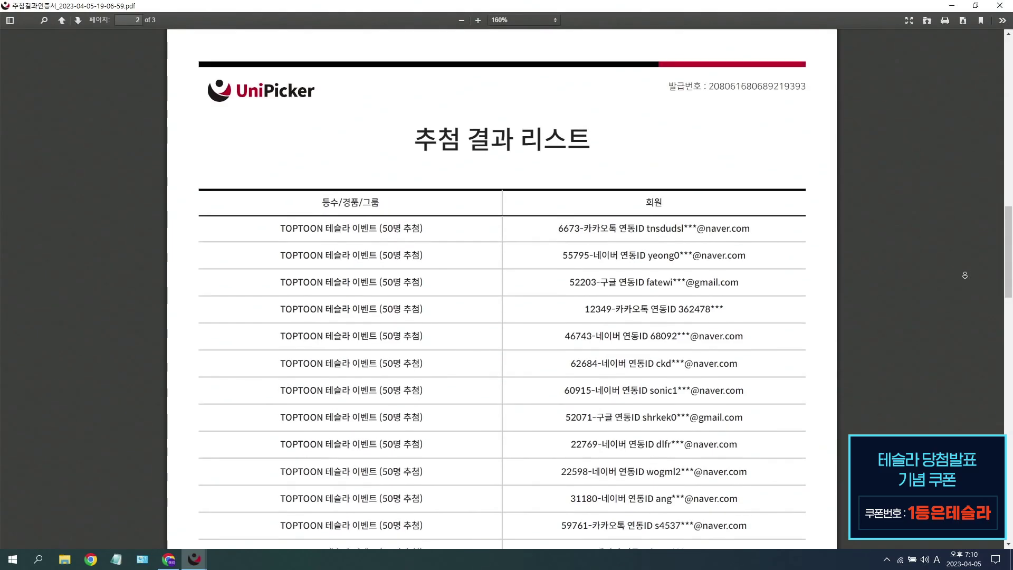
pyautogui.click(969, 293)
pyautogui.middleClick(967, 291)
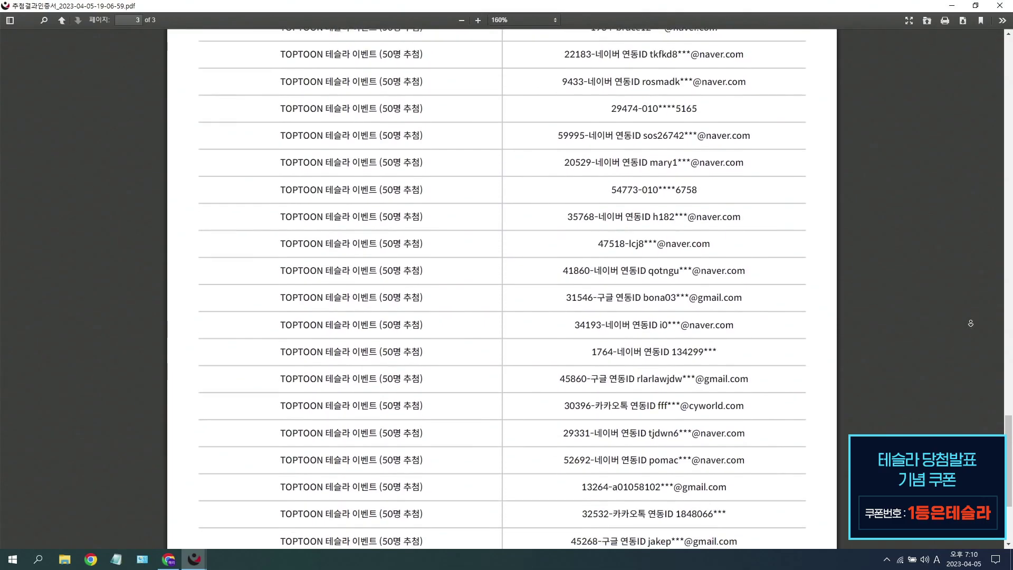
pyautogui.middleClick(971, 324)
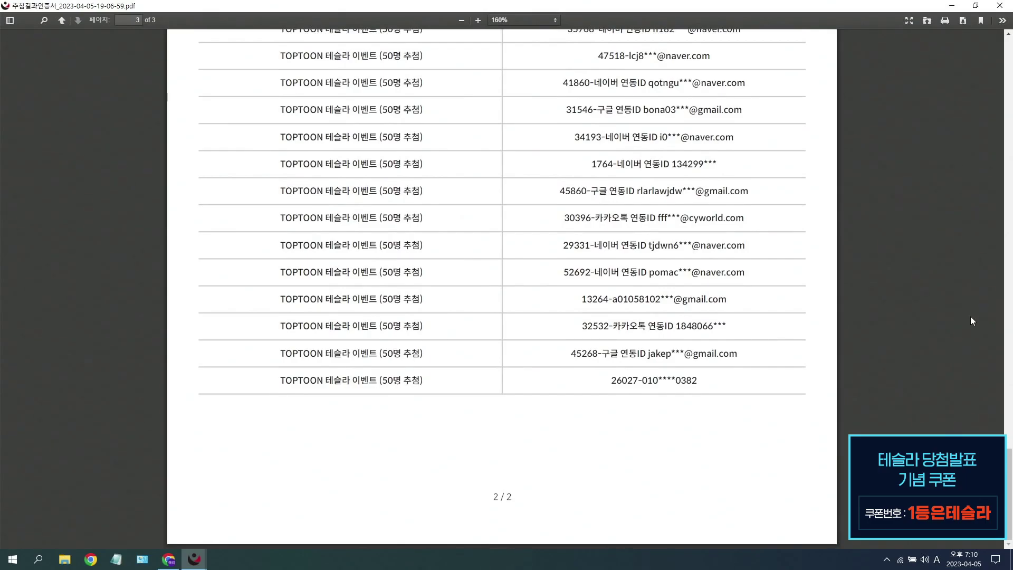
pyautogui.click(999, 5)
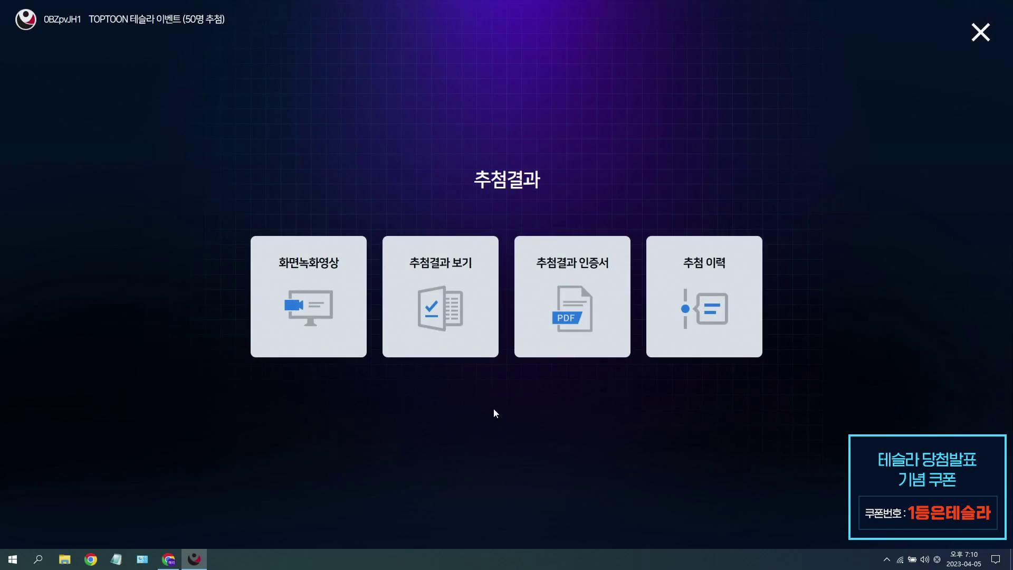
# Step: Open the draw's result details and view the folder with its saved result files
pyautogui.click(448, 351)
pyautogui.click(626, 131)
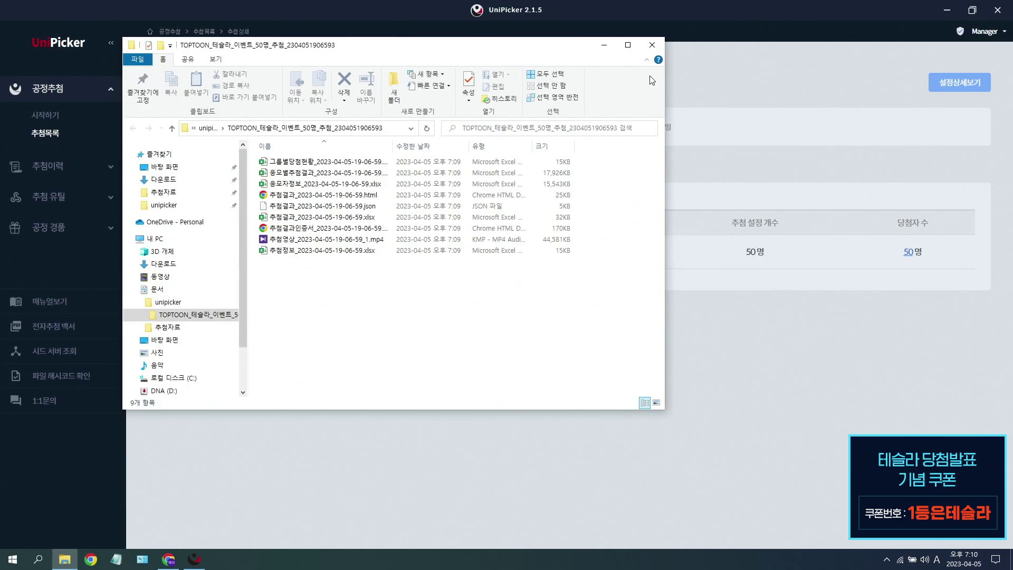
pyautogui.click(652, 44)
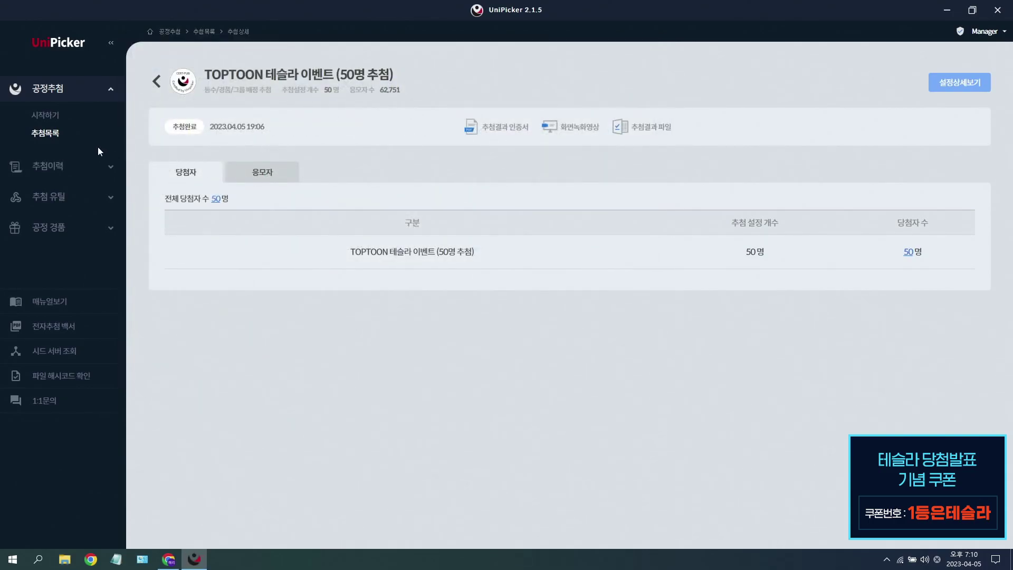
# Step: Return to the draw list and view the certification code of the TOPTOON 테슬라 이벤트 (1명 추첨) draw
pyautogui.click(56, 135)
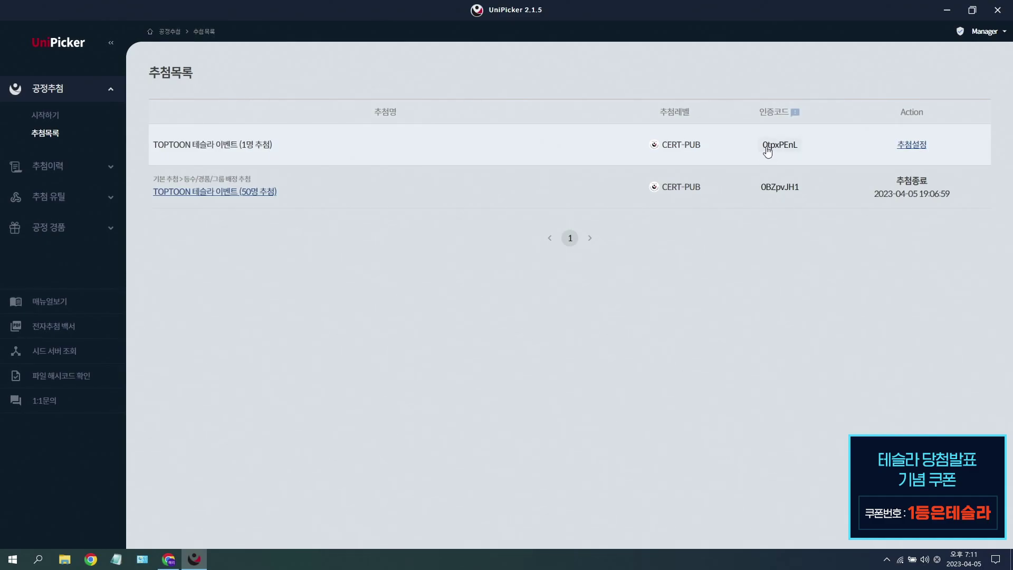
pyautogui.click(766, 147)
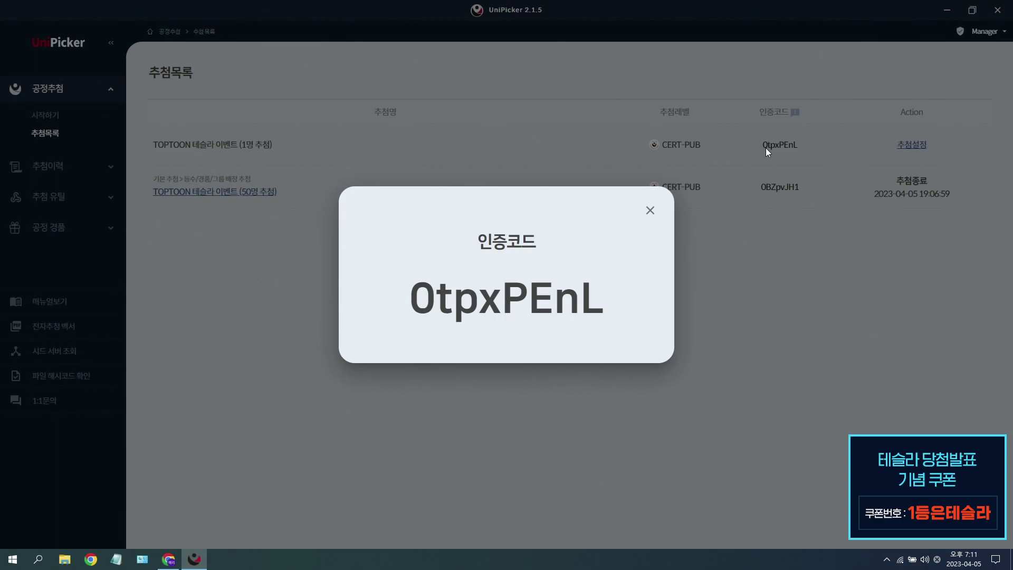
pyautogui.click(656, 214)
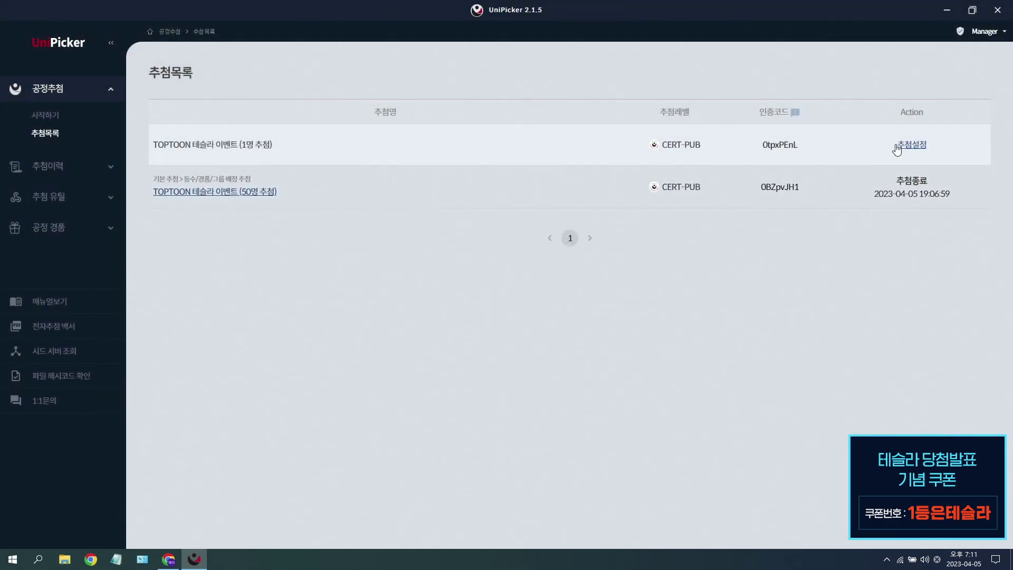
# Step: Start configuring the TOPTOON 테슬라 이벤트 (1명 추첨) draw with the type 등수/경품/그룹 배정 추첨
pyautogui.click(897, 146)
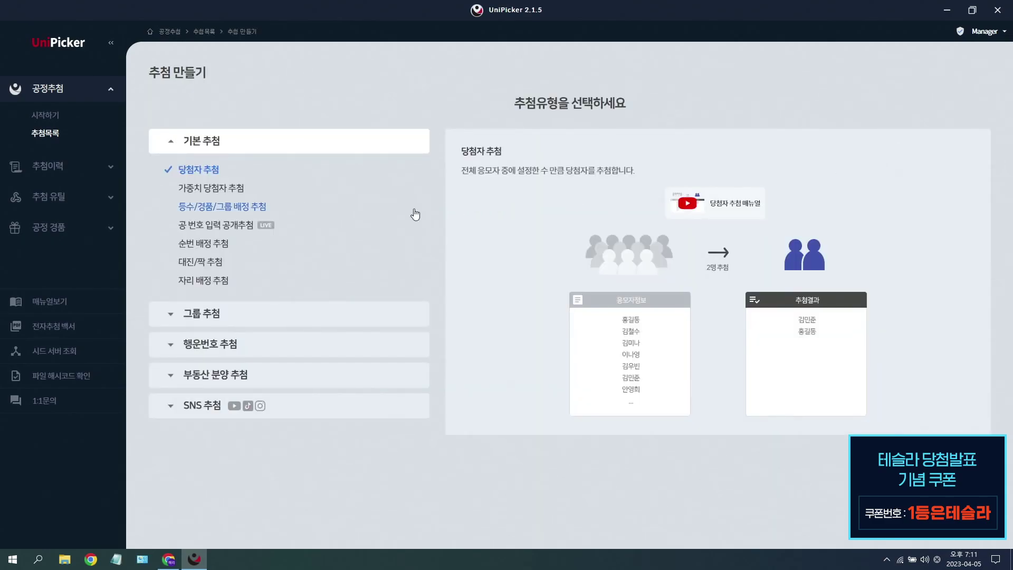
pyautogui.click(253, 207)
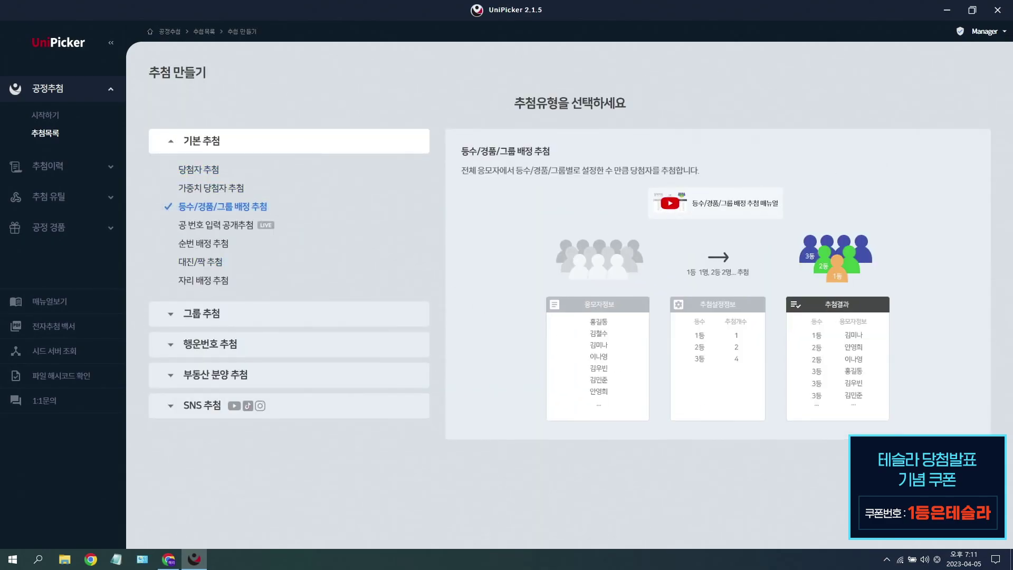
pyautogui.click(571, 303)
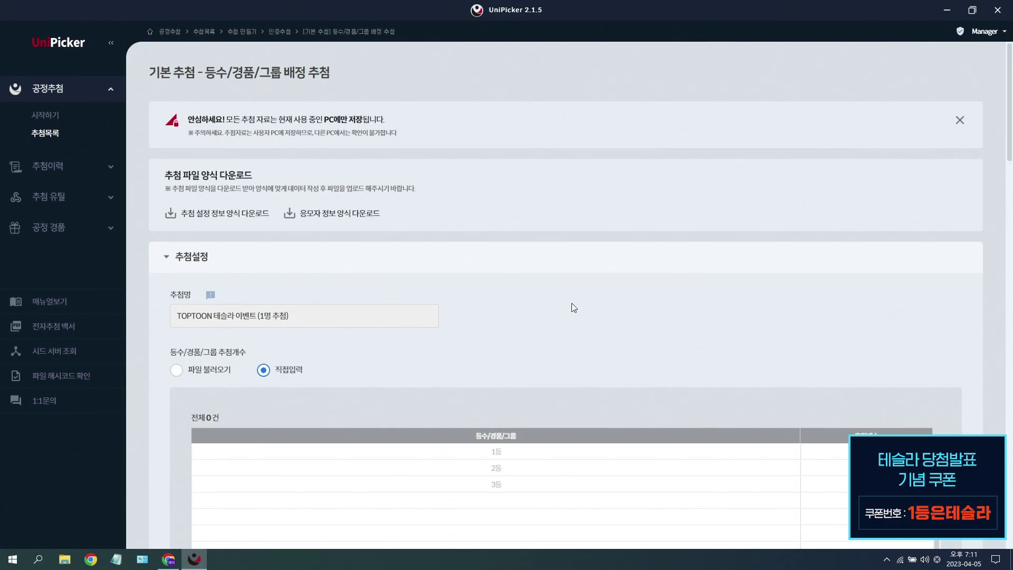
# Step: Switch the rank/prize/group draw counts to file import and load 3.TOPTOON 테슬라 이벤트 (경품정보).xlsx
pyautogui.scroll(-3, 571, 303)
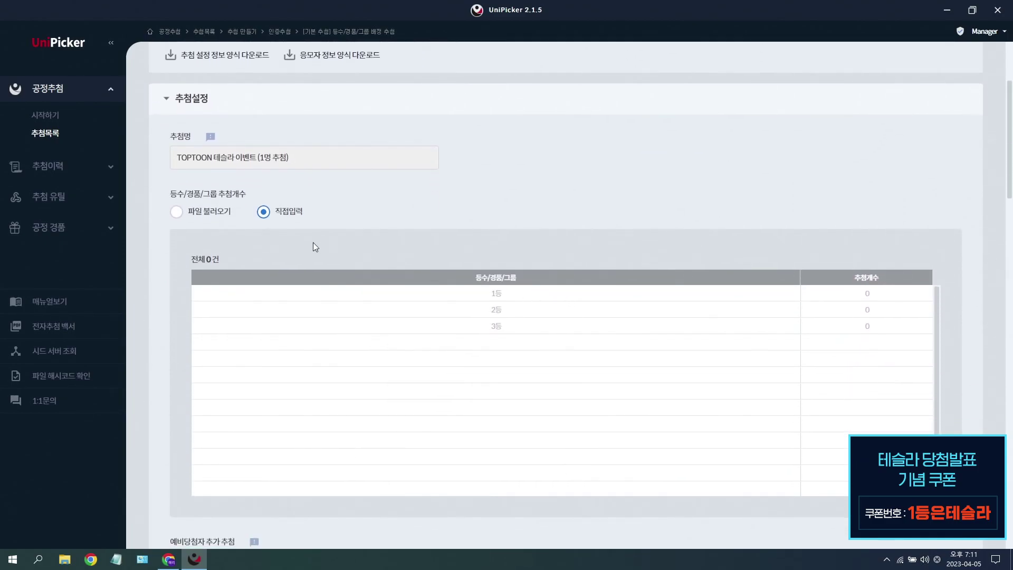
pyautogui.click(222, 212)
pyautogui.click(246, 269)
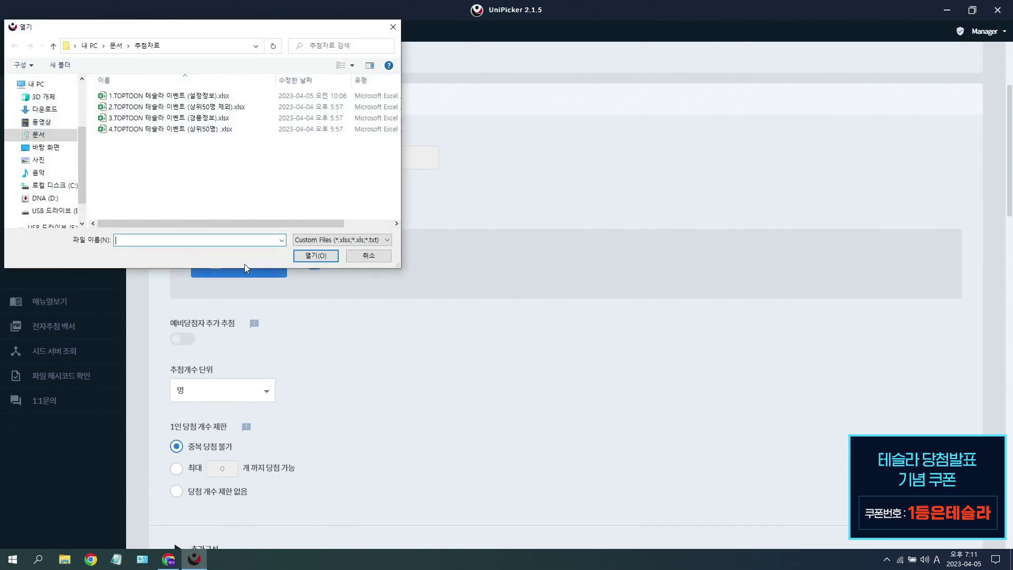
pyautogui.doubleClick(200, 118)
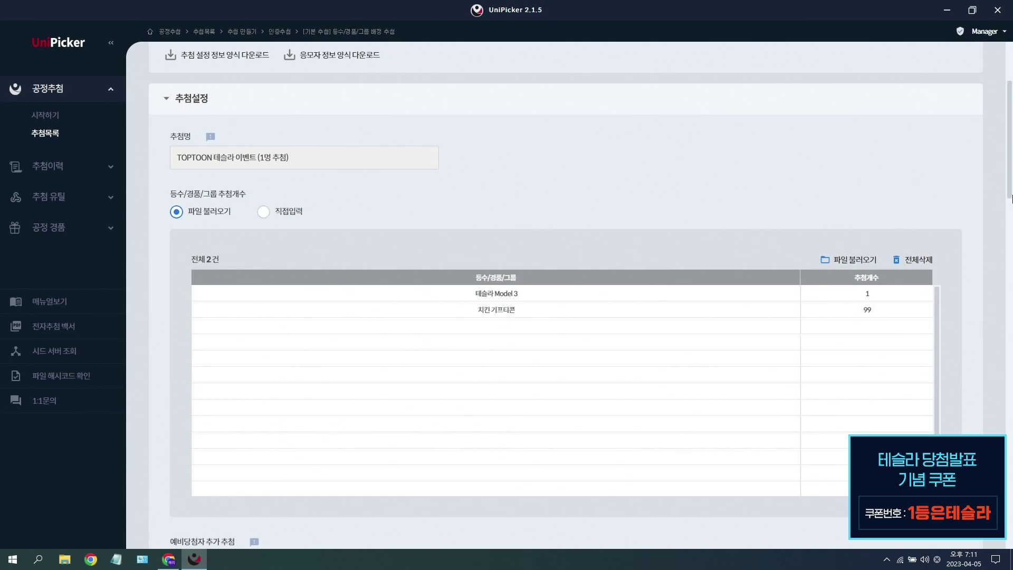
# Step: Set the draw target name to 회원 and load the entrants from 4.TOPTOON 테슬라 이벤트 (상위50명) .xlsx
pyautogui.scroll(1, 1008, 193)
pyautogui.moveTo(1008, 193); pyautogui.dragTo(993, 371)
pyautogui.click(261, 168)
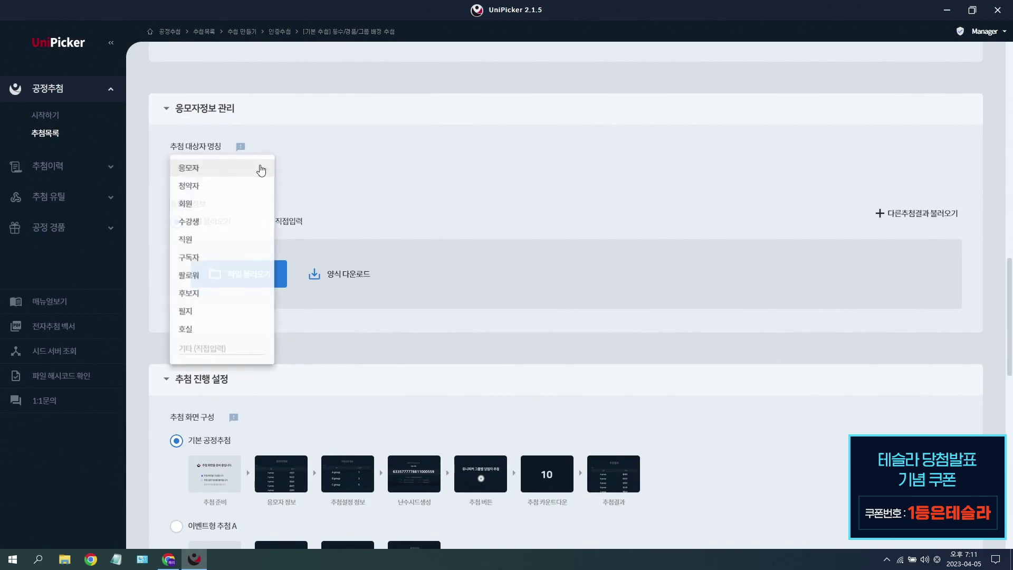
pyautogui.click(235, 205)
pyautogui.click(238, 273)
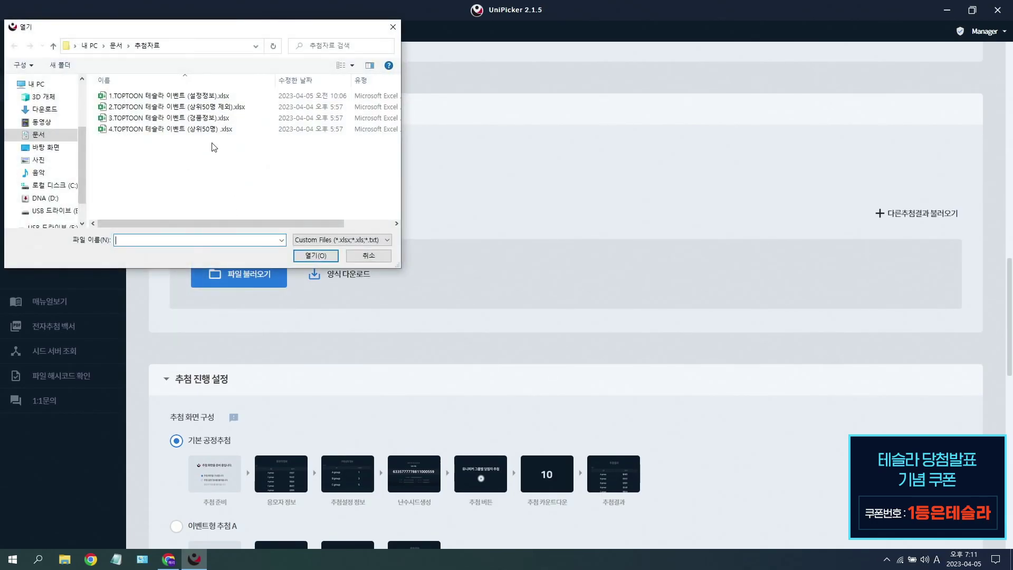
pyautogui.doubleClick(210, 131)
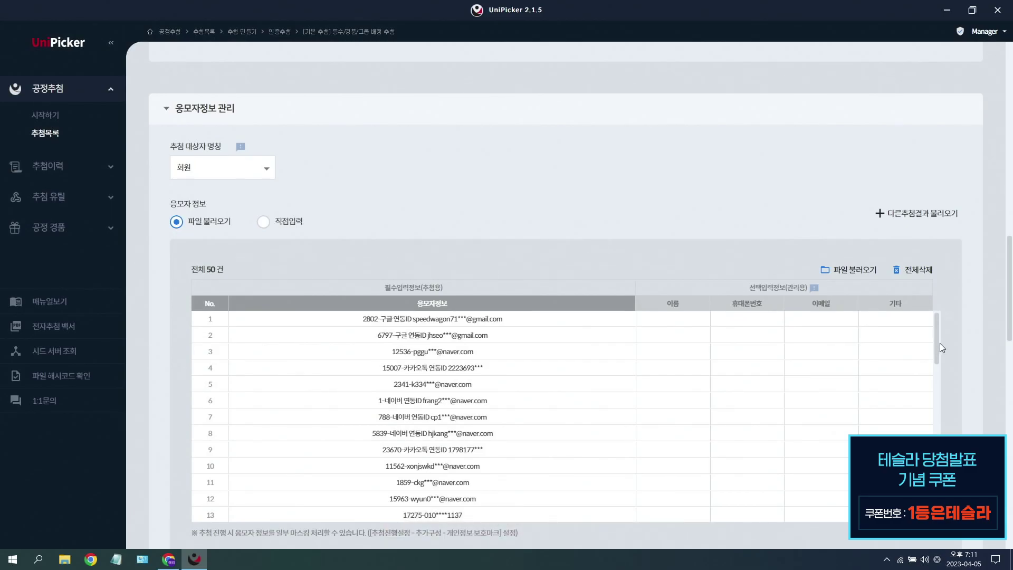
# Step: Add the winners of the TOPTOON 테슬라 이벤트 (50명 추첨) draw to the entrants by 응모자 정보 and check the combined list
pyautogui.click(940, 215)
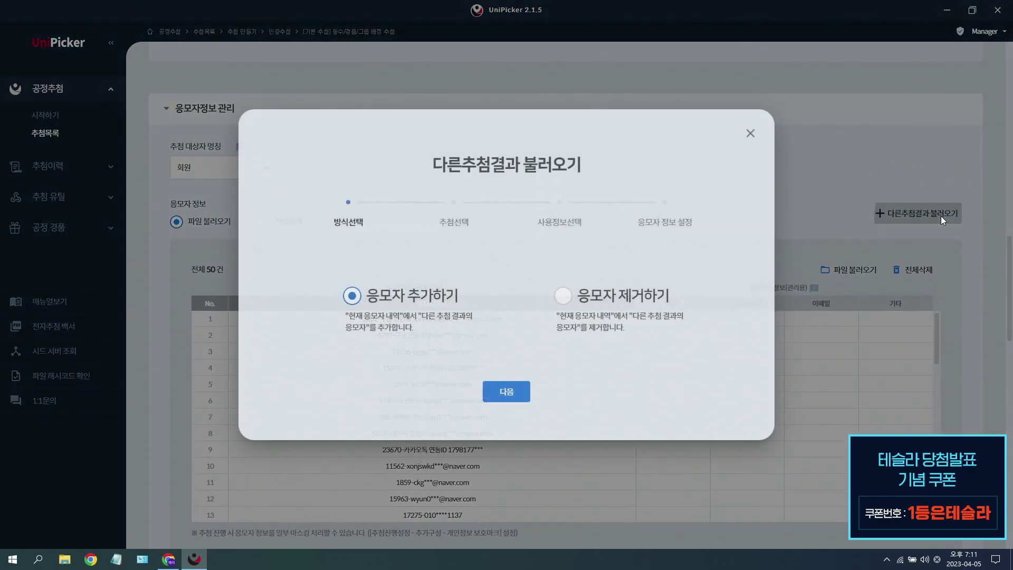
pyautogui.click(516, 395)
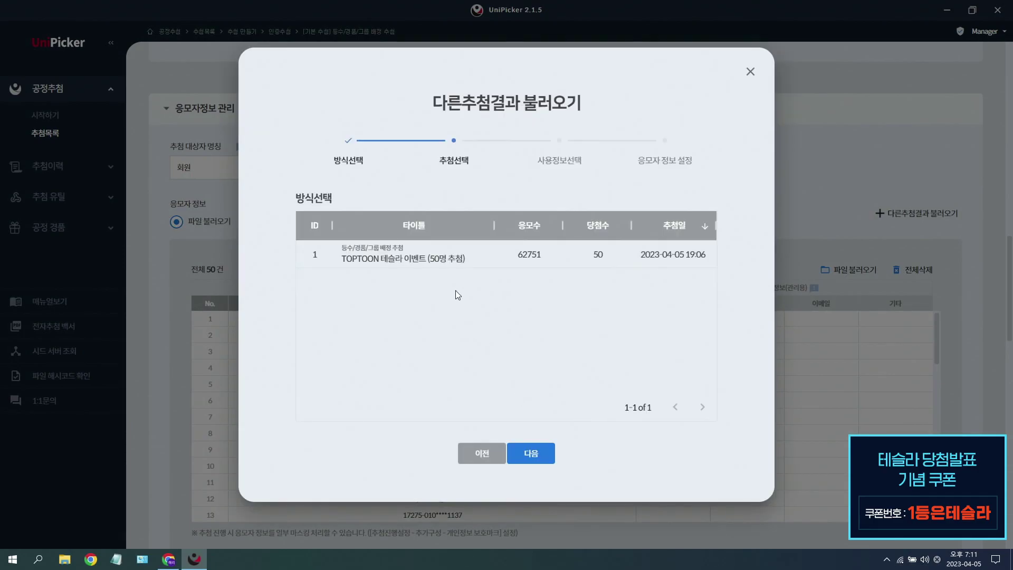
pyautogui.click(442, 264)
pyautogui.click(535, 459)
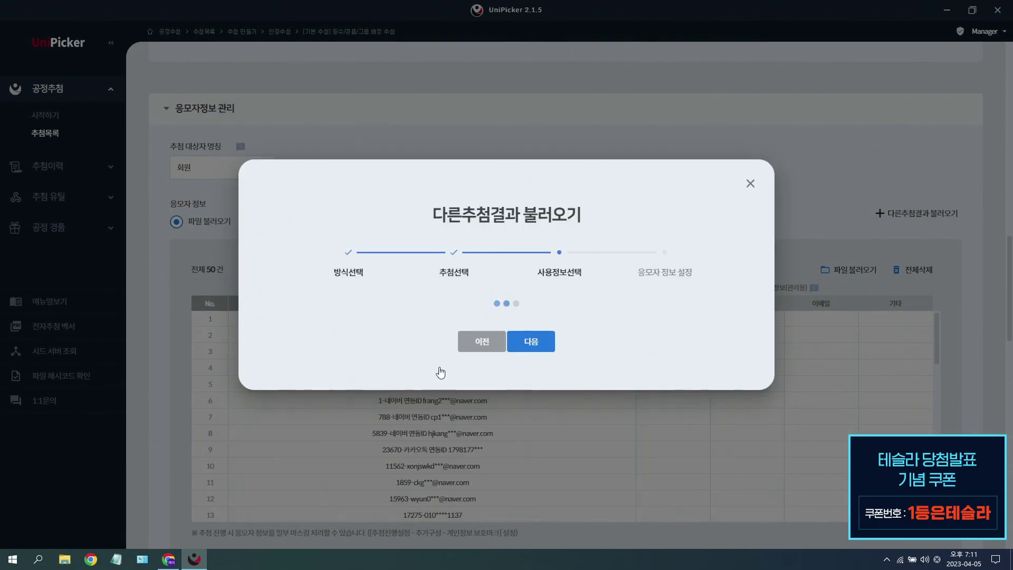
pyautogui.click(325, 303)
pyautogui.click(528, 430)
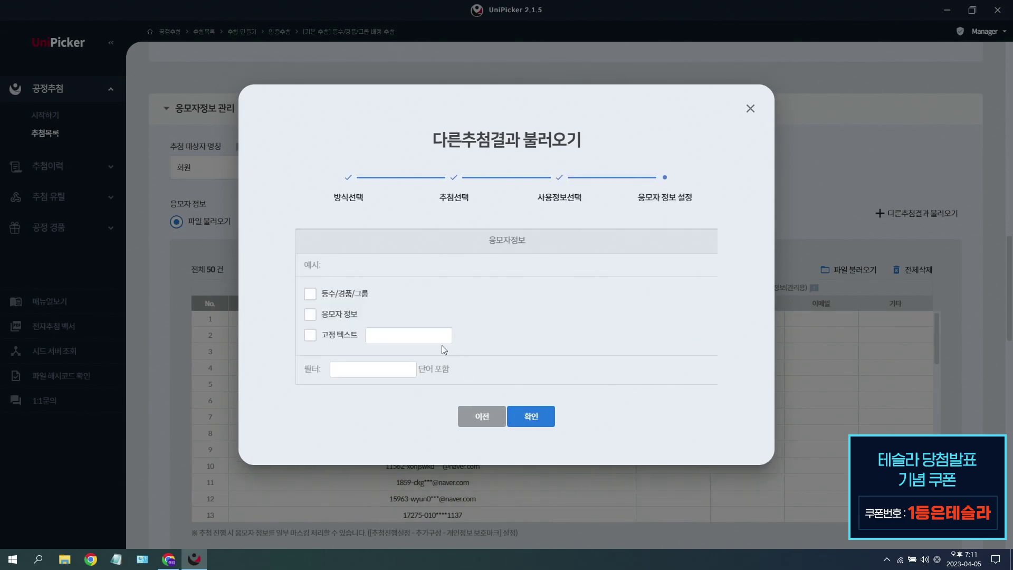
pyautogui.click(310, 314)
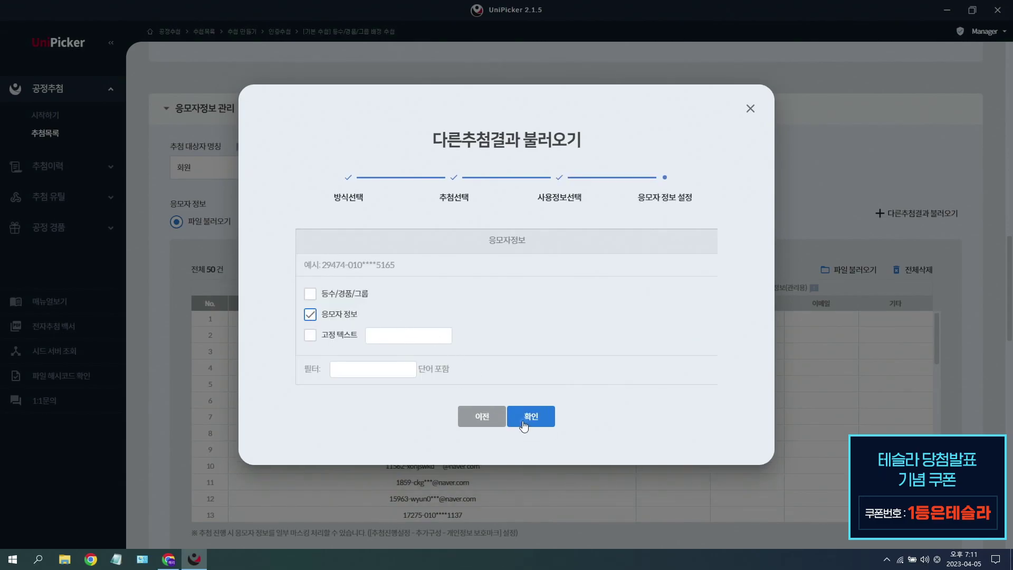
pyautogui.click(523, 421)
pyautogui.click(551, 304)
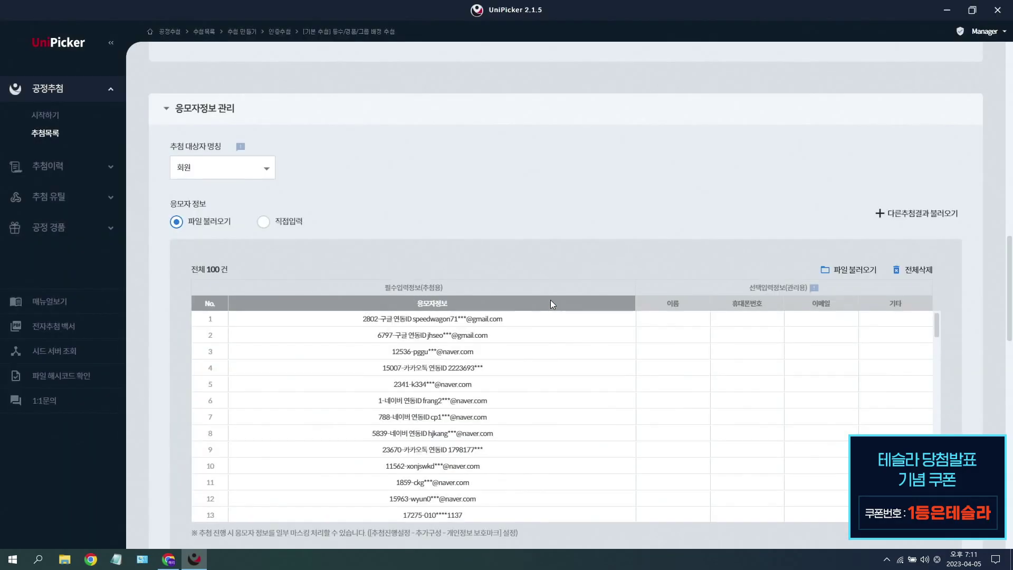
pyautogui.moveTo(935, 320); pyautogui.dragTo(947, 514)
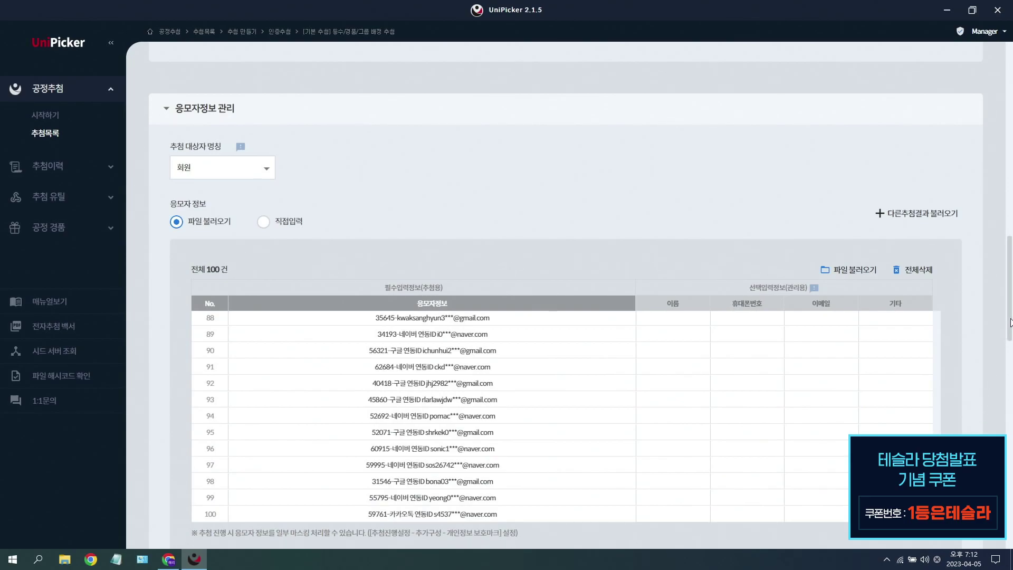
# Step: Set the result announcement order to 추첨설정정보 역순
pyautogui.moveTo(1010, 308); pyautogui.dragTo(1011, 451)
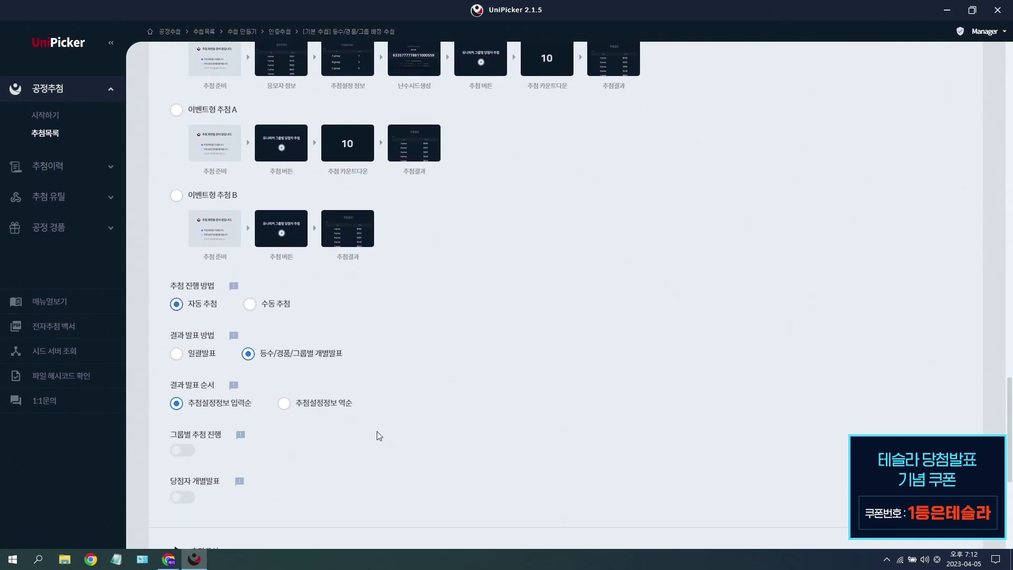
pyautogui.click(283, 403)
# Step: Expand the draw screen design's additional configuration and set the draw name's text color to white
pyautogui.scroll(-1, 483, 422)
pyautogui.scroll(-5, 483, 428)
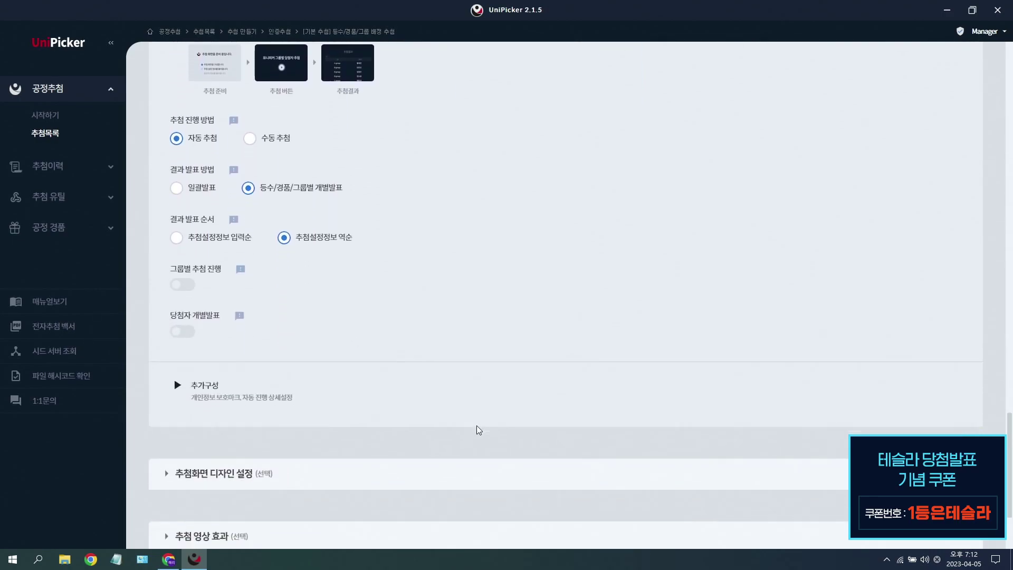
pyautogui.click(166, 335)
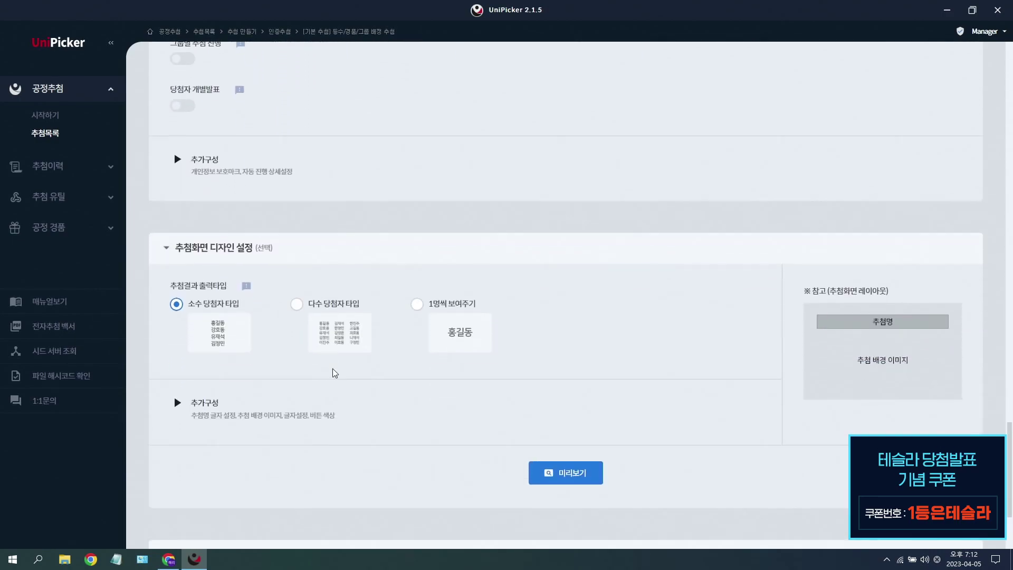
pyautogui.scroll(-3, 331, 373)
pyautogui.click(178, 279)
pyautogui.scroll(-2, 249, 311)
pyautogui.scroll(-1, 250, 311)
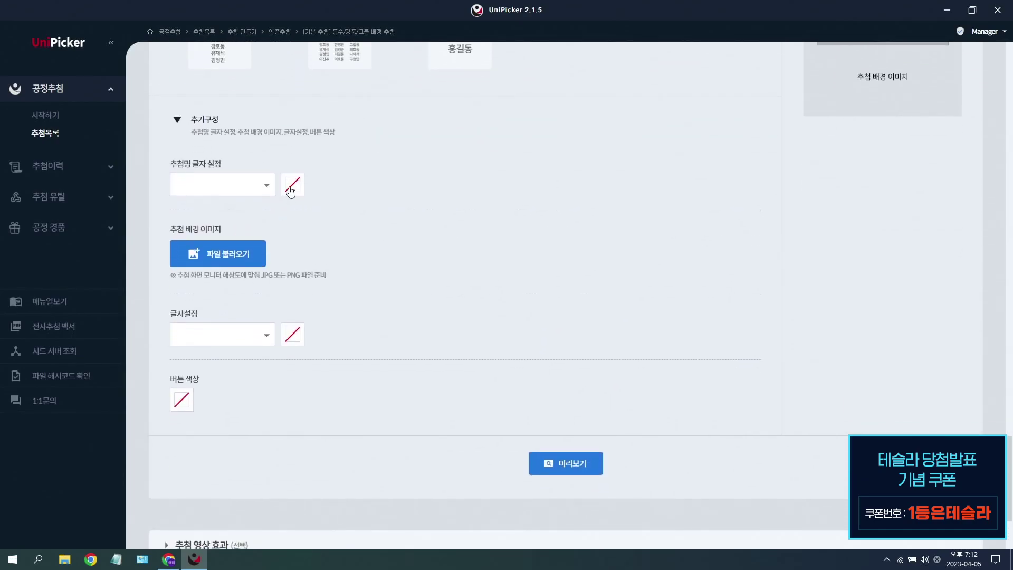
pyautogui.click(293, 185)
pyautogui.click(261, 341)
pyautogui.click(328, 299)
# Step: Load the dark purple image file as the draw's background image
pyautogui.click(214, 253)
pyautogui.click(127, 113)
pyautogui.click(316, 255)
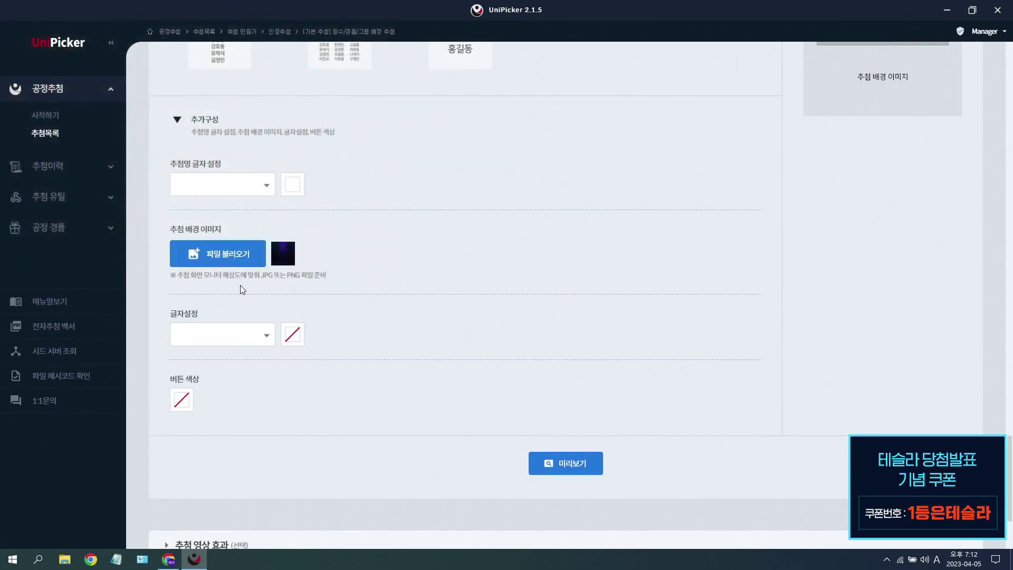
# Step: Set the draw screen's general text color and button color to white
pyautogui.click(292, 333)
pyautogui.click(262, 489)
pyautogui.click(317, 463)
pyautogui.scroll(-2, 248, 400)
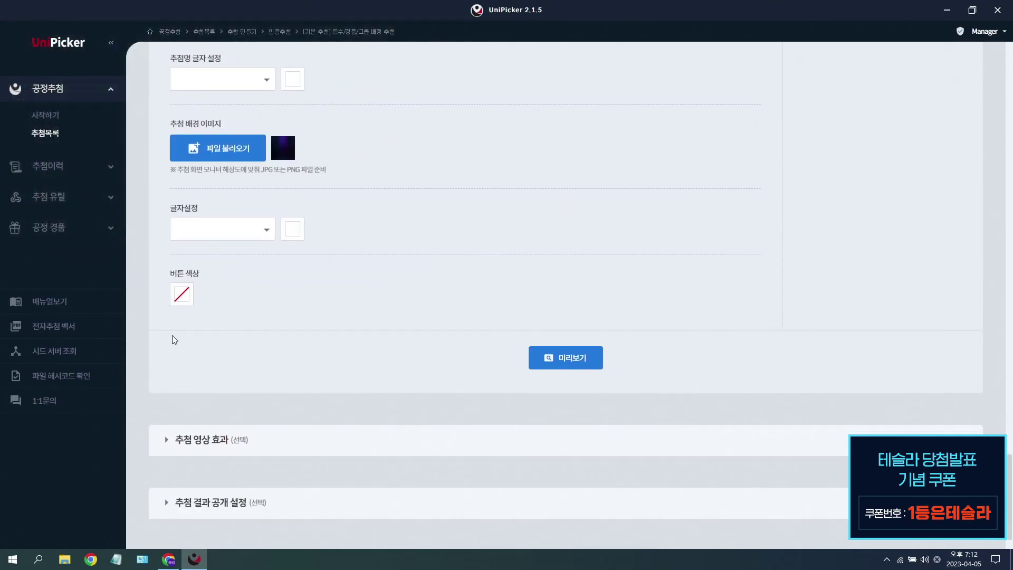
pyautogui.click(181, 292)
pyautogui.click(261, 449)
pyautogui.click(319, 403)
# Step: Check the draw's video effect selection, save the draw settings and return to the draw list
pyautogui.scroll(-1, 306, 403)
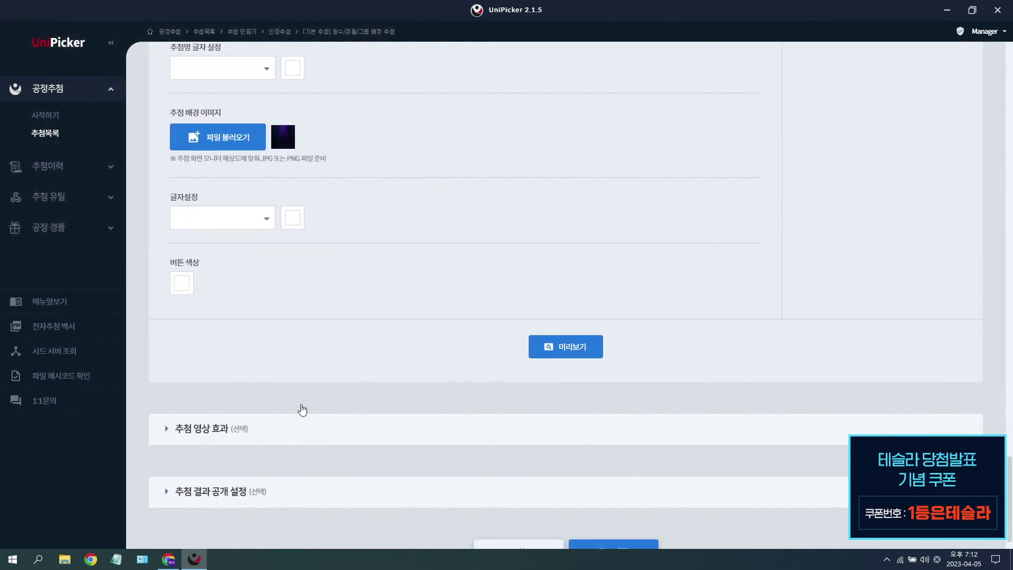
pyautogui.click(288, 408)
pyautogui.scroll(-4, 660, 483)
pyautogui.scroll(-1, 803, 525)
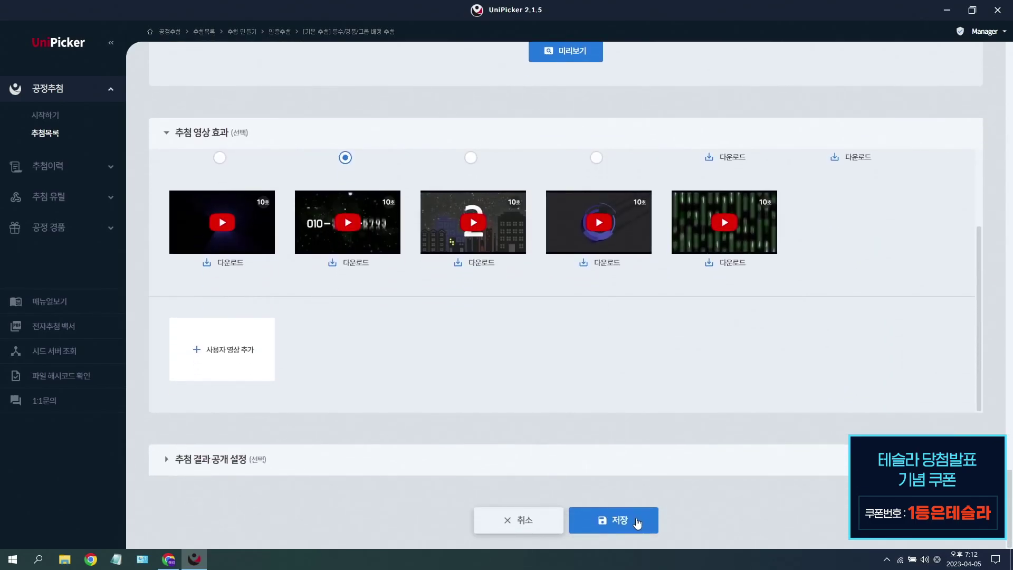
pyautogui.click(639, 521)
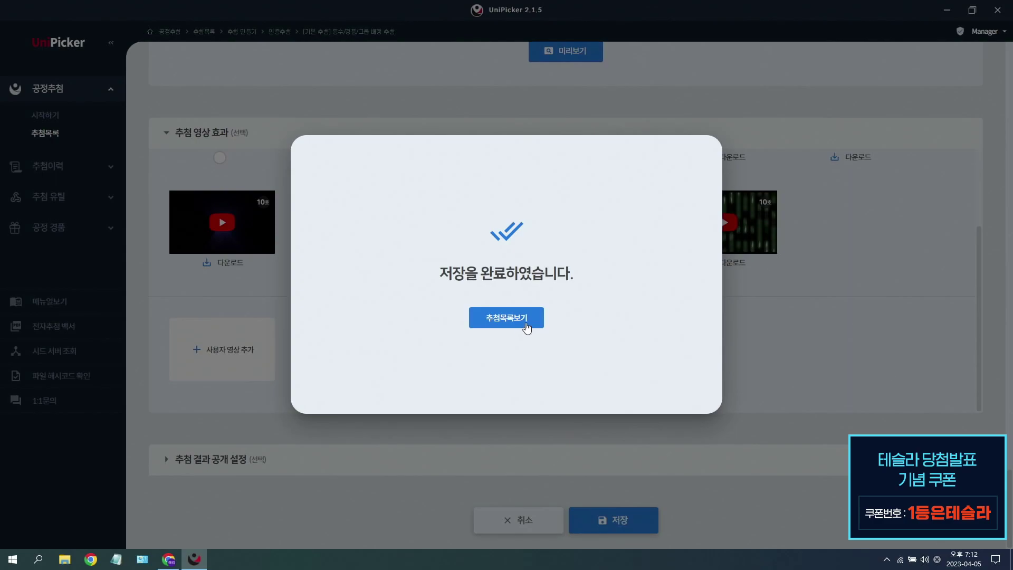
pyautogui.click(527, 327)
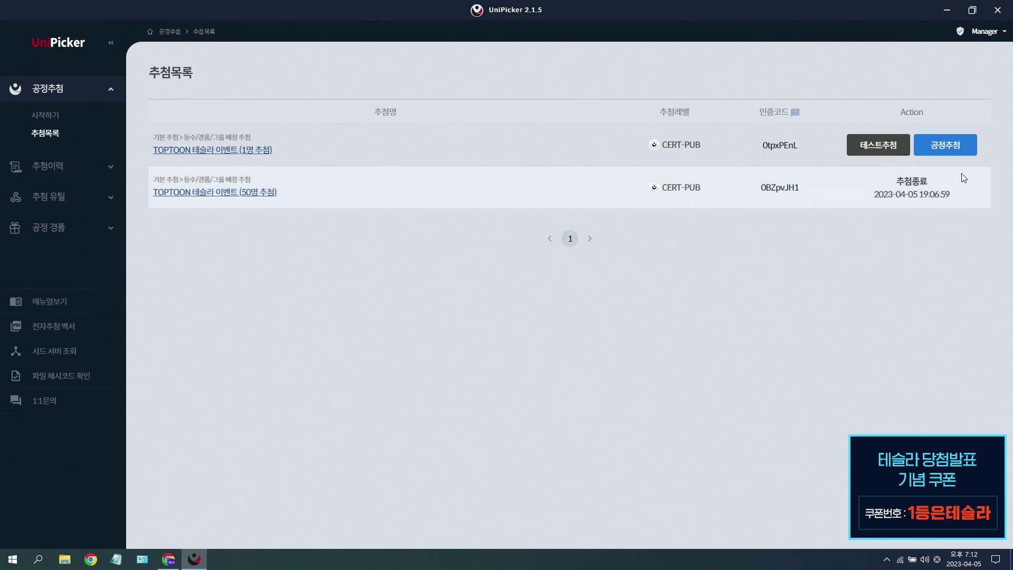
# Step: Start the official 공정추첨 of the TOPTOON 테슬라 이벤트 (1명 추첨) draw with screen recording enabled
pyautogui.click(961, 157)
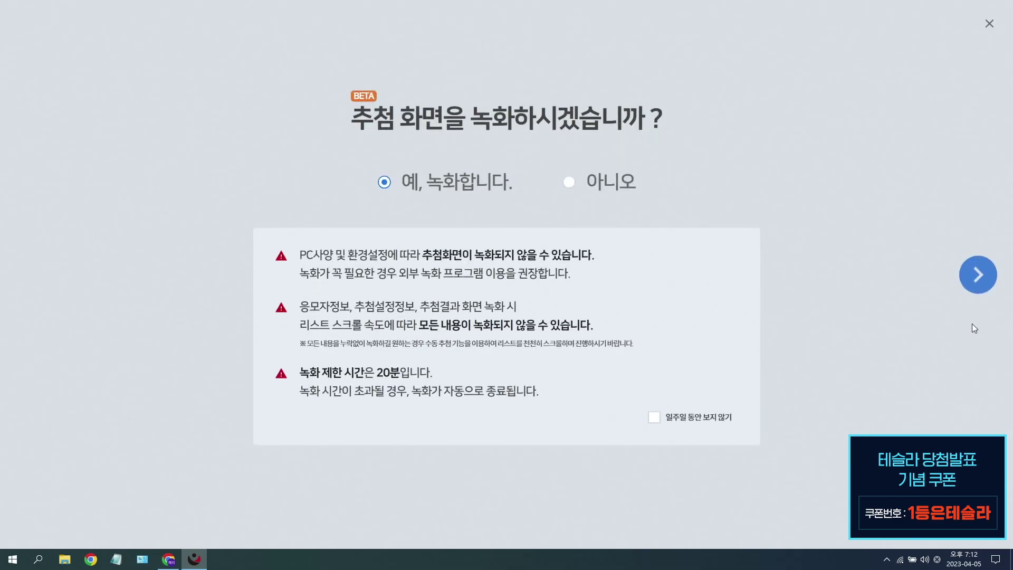
pyautogui.click(981, 288)
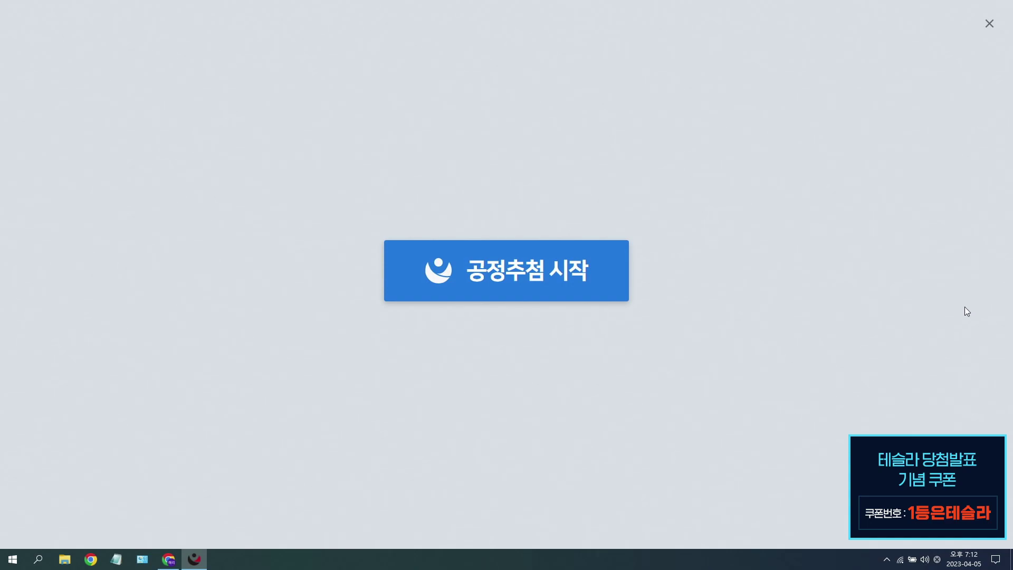
pyautogui.click(577, 303)
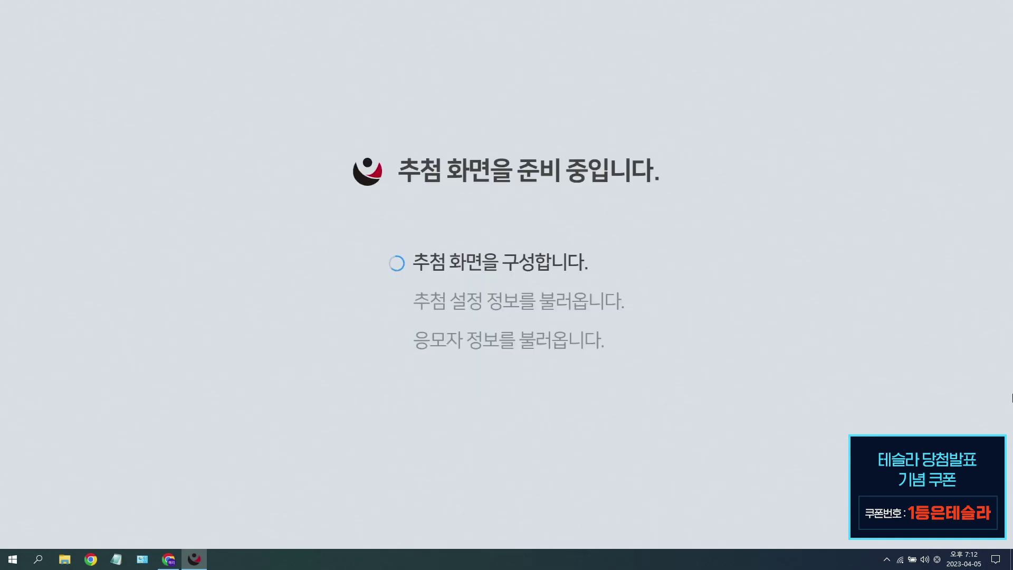